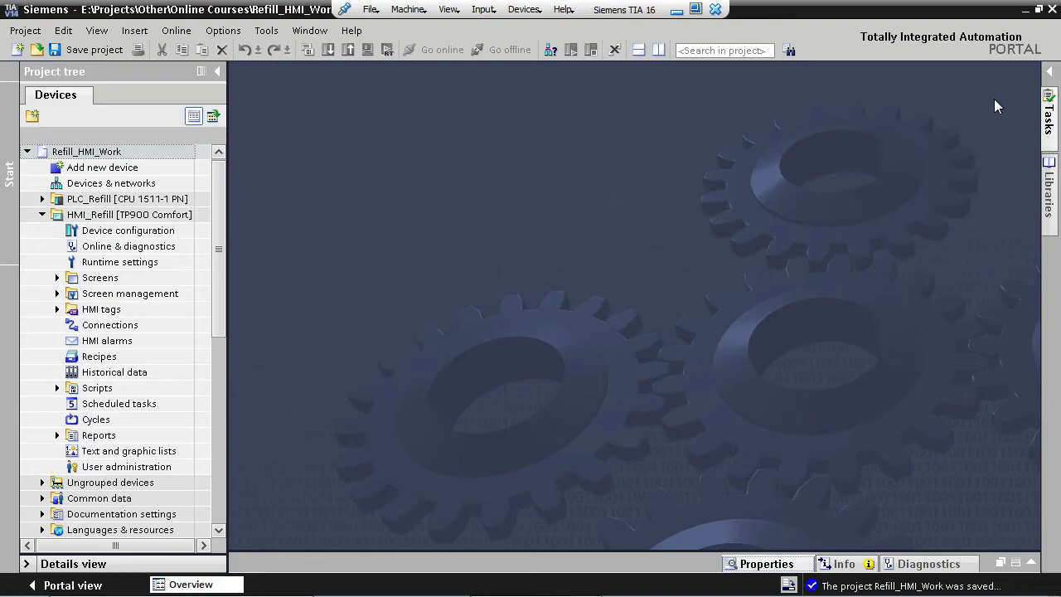
Expand PLC_Refill down to Global Data and select the DB - Equipment [DB2] data block
left_click(42, 198)
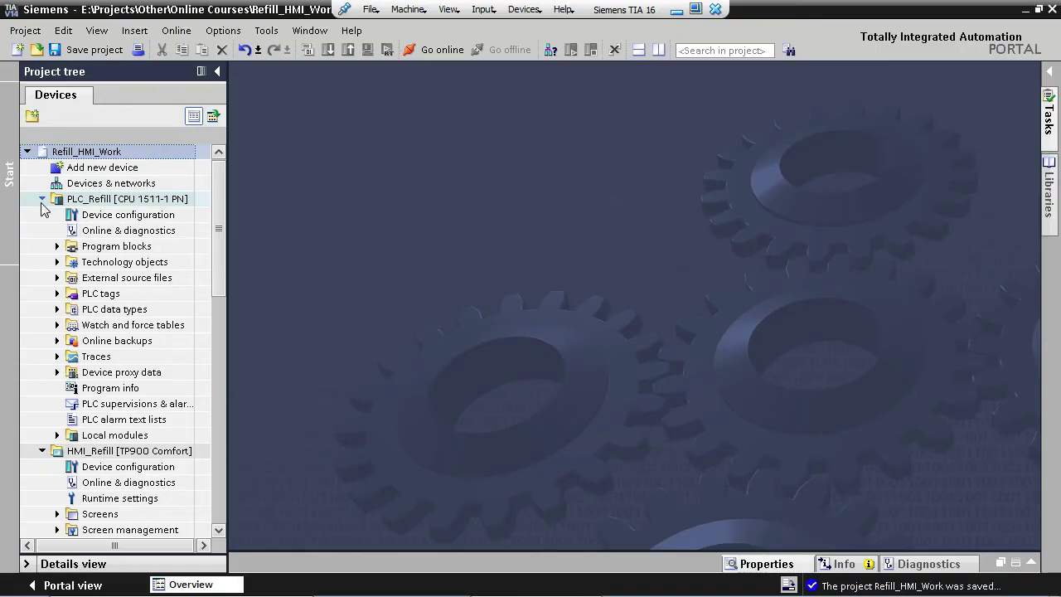
left_click(58, 246)
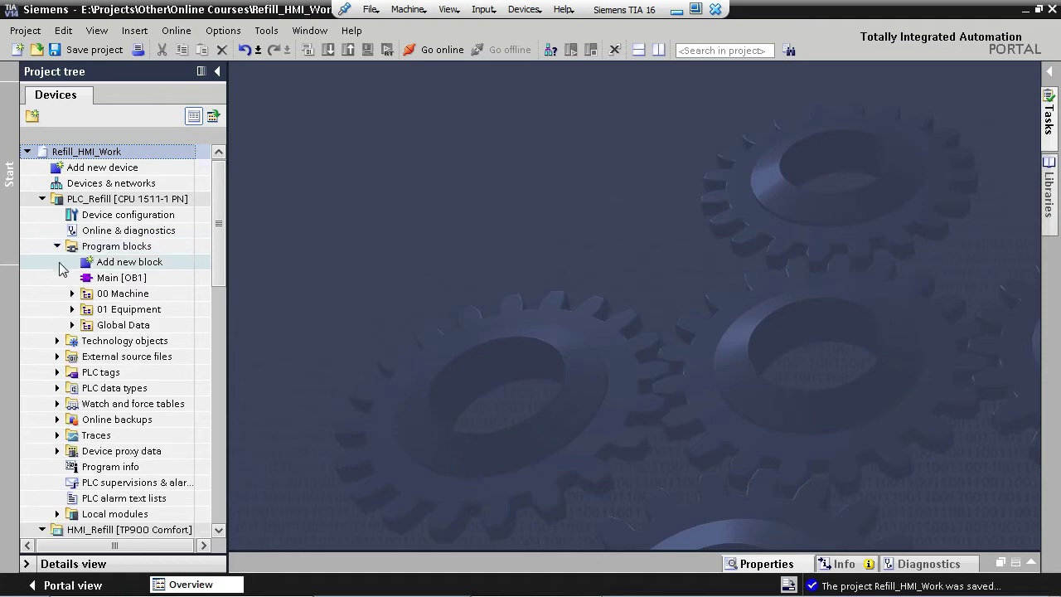
left_click(73, 325)
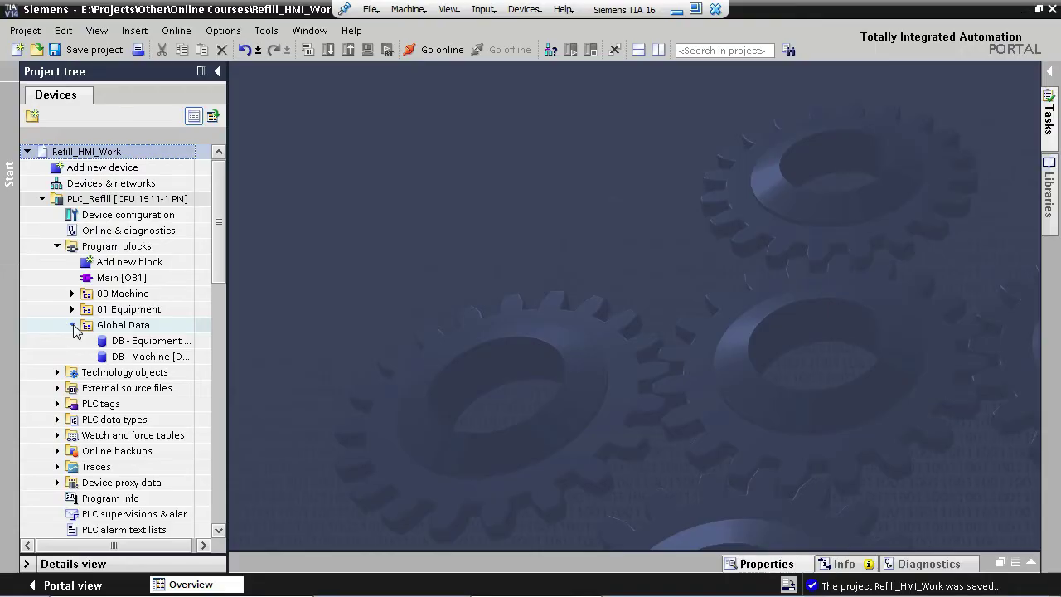
left_click(123, 340)
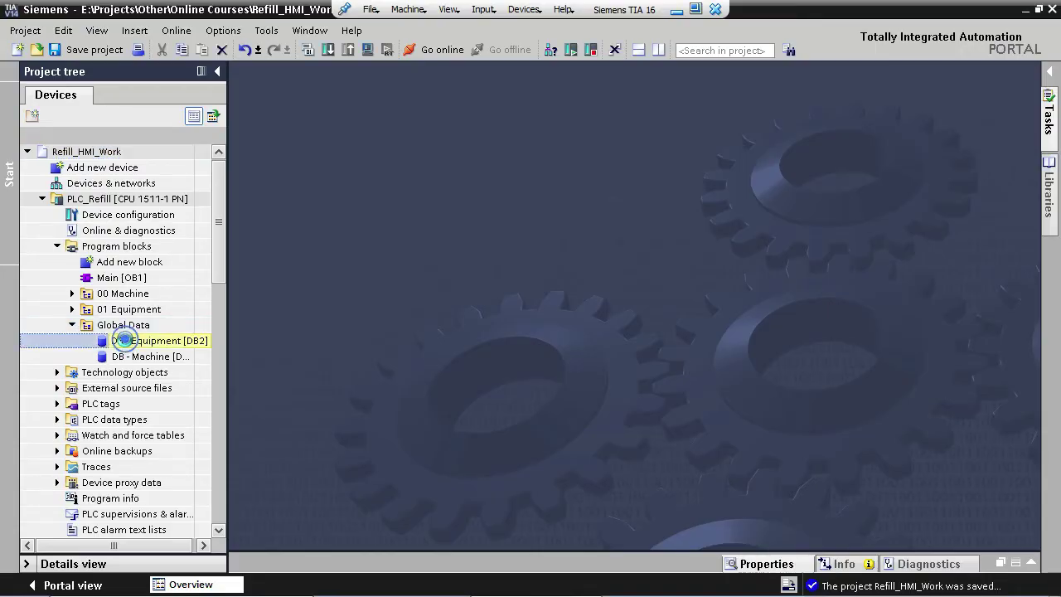
Open DB - Equipment [DB2], then collapse PLC_Refill so HMI_Refill's folders show
double_click(123, 340)
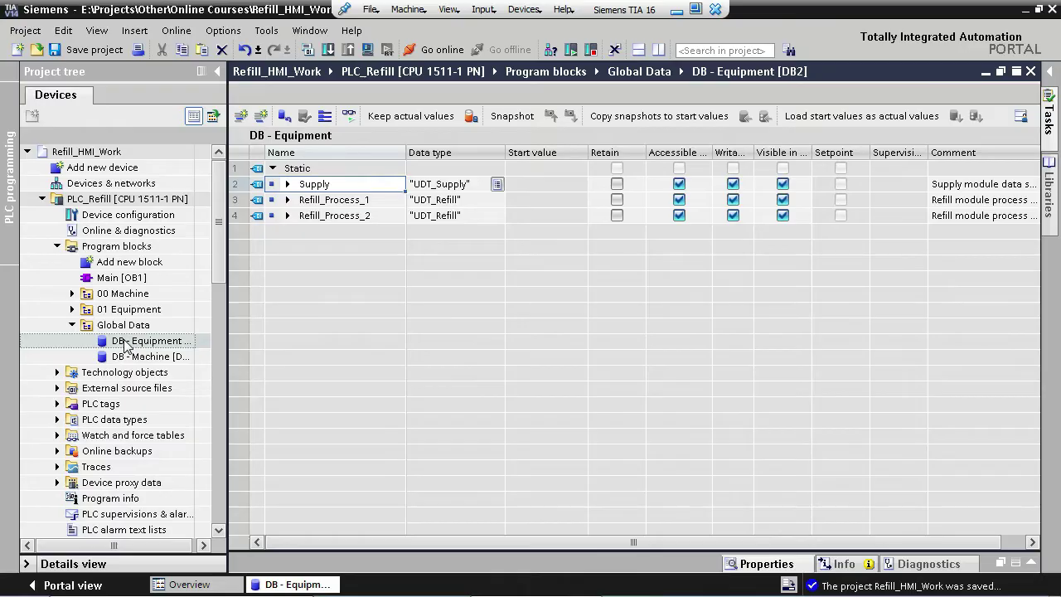
left_click(43, 200)
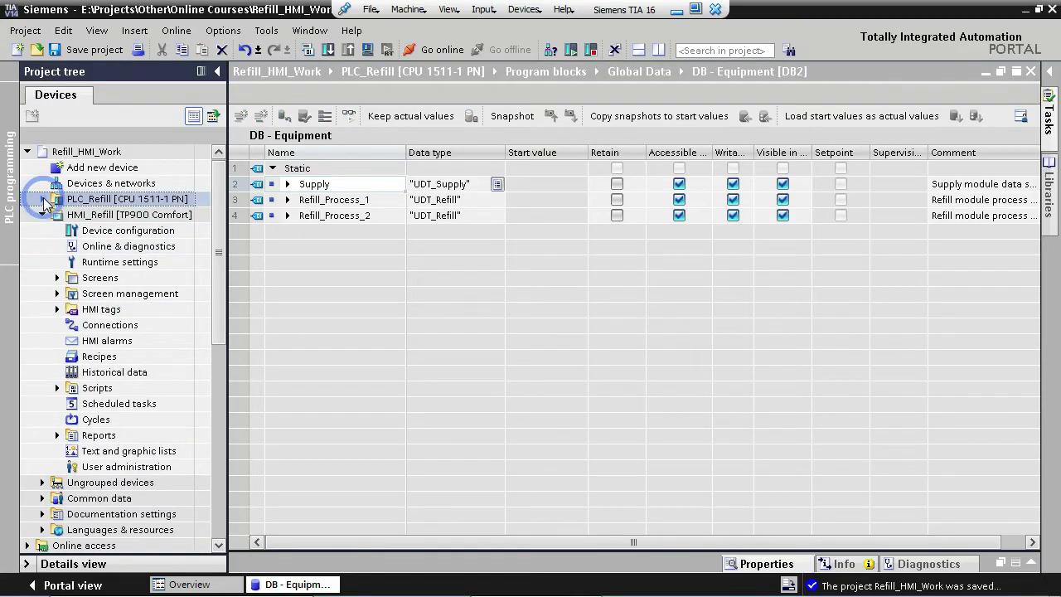
Add a new group named PLC Tags under HMI tags
right_click(91, 311)
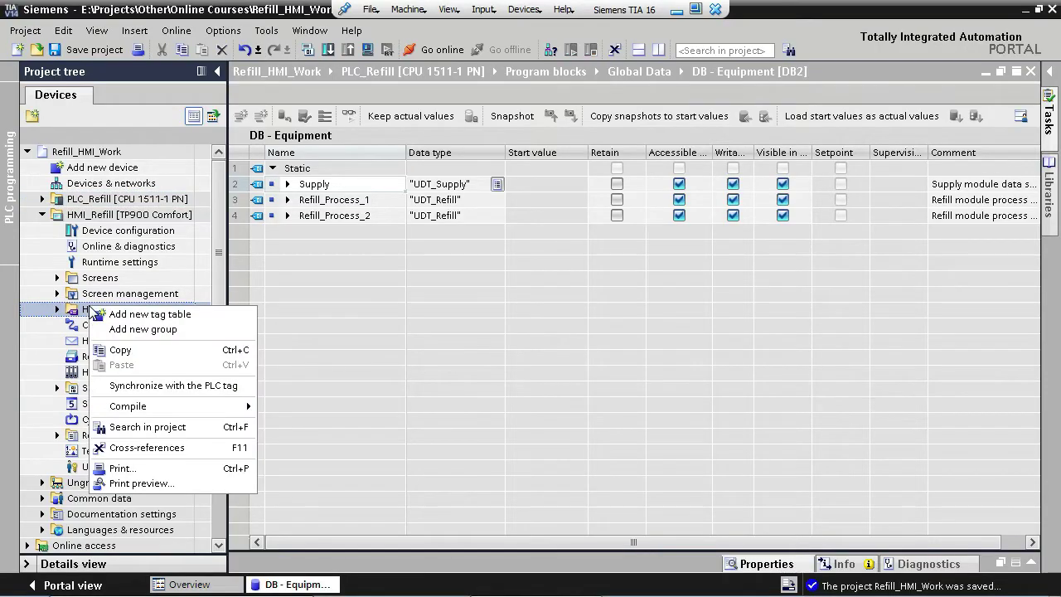
left_click(130, 329)
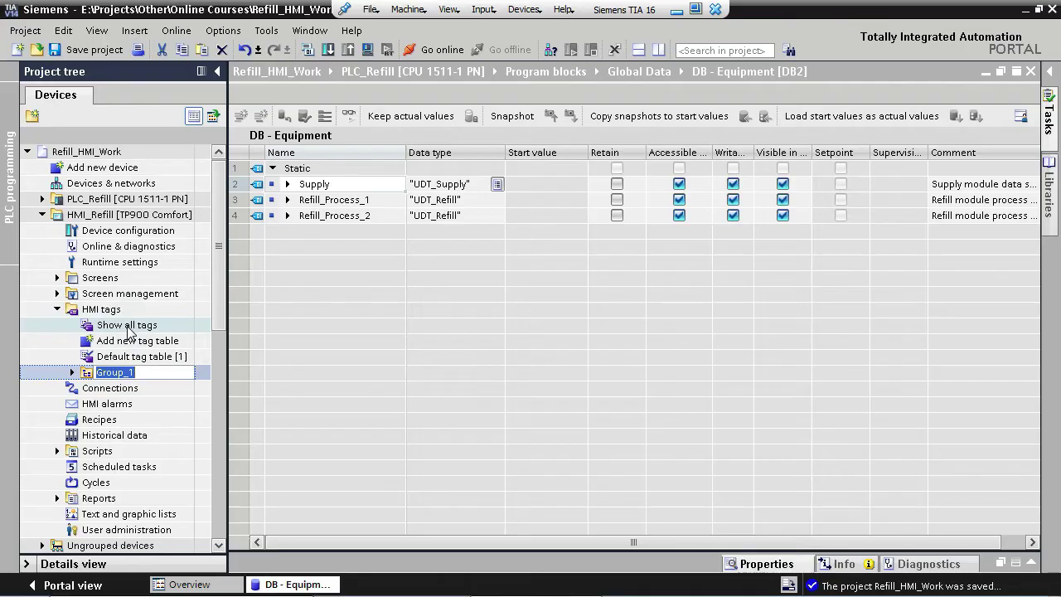
type("PLC Tag")
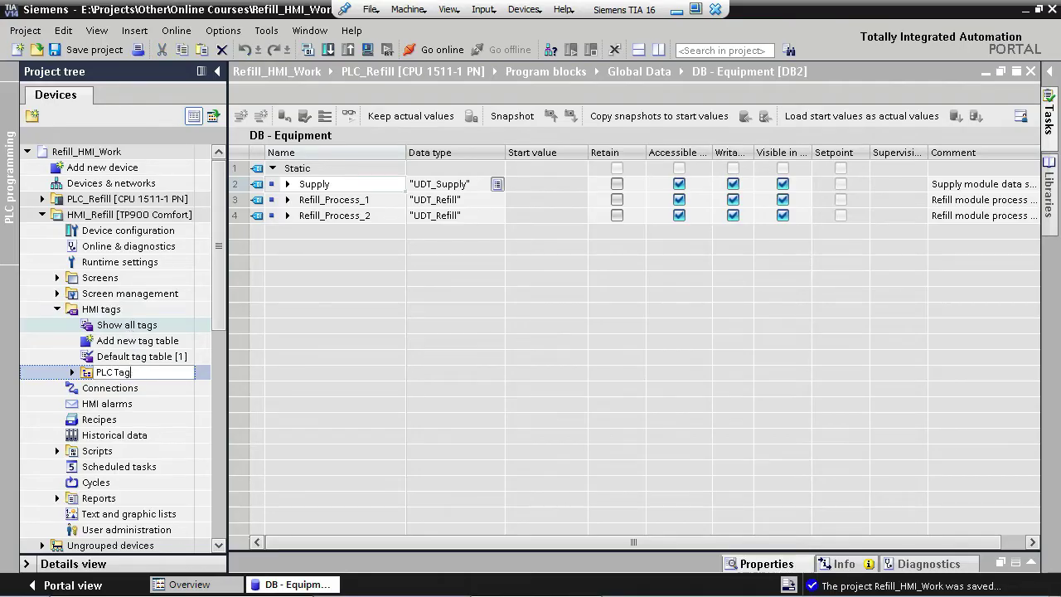
type("s")
key("Return")
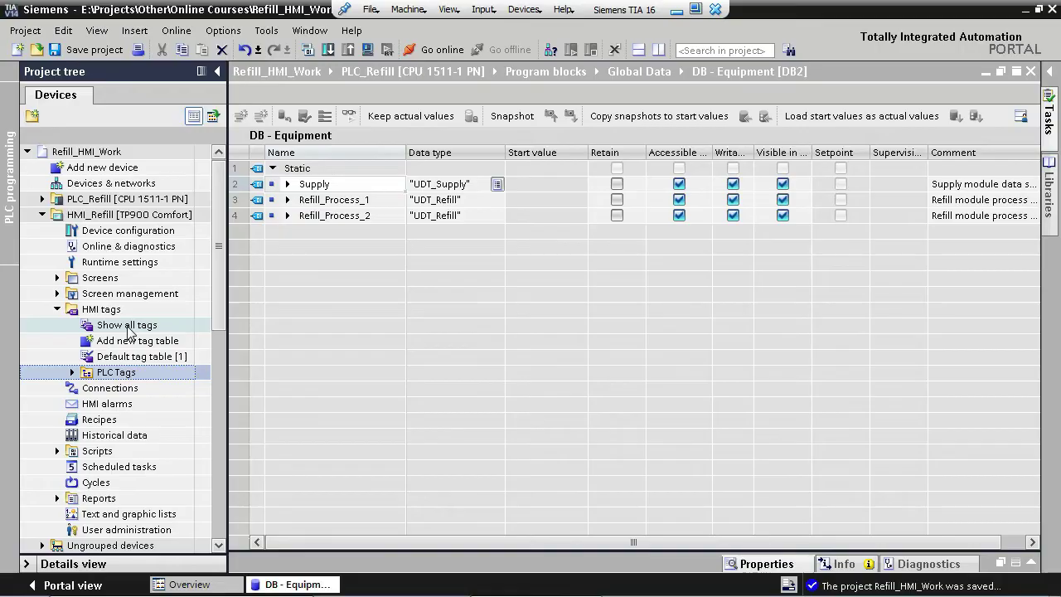
Add a tag table named PLC Equipment Tags to the PLC Tags group
right_click(128, 377)
left_click(148, 378)
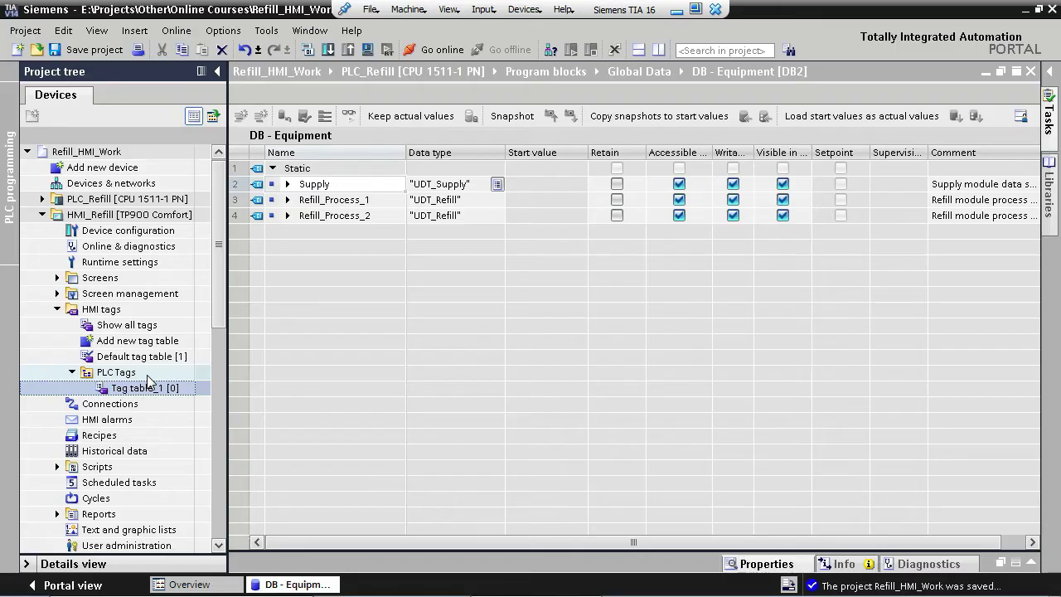
key("F2")
type("PLC Equipment Tags")
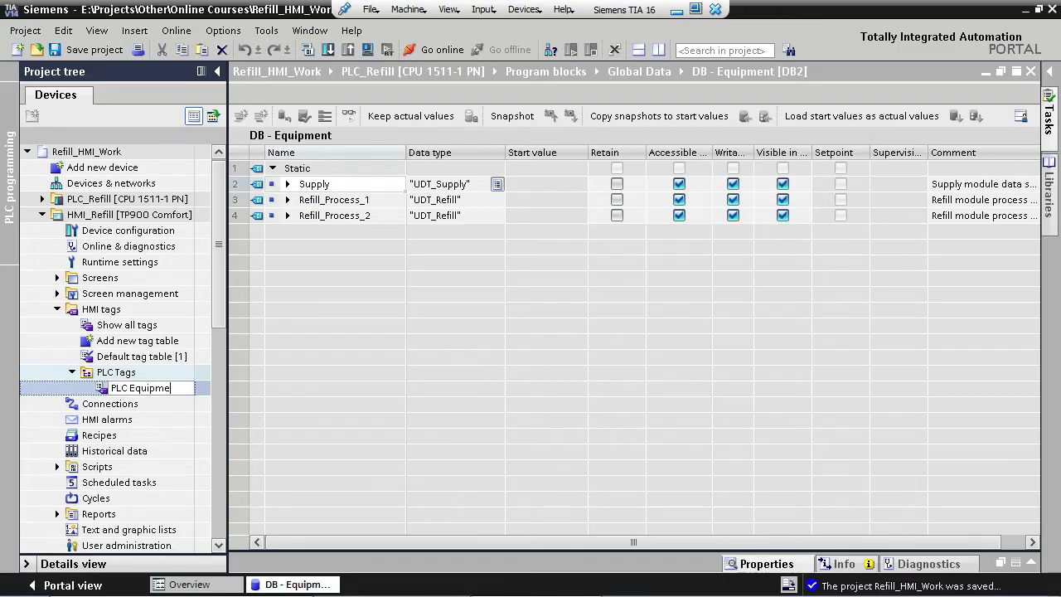
key("Return")
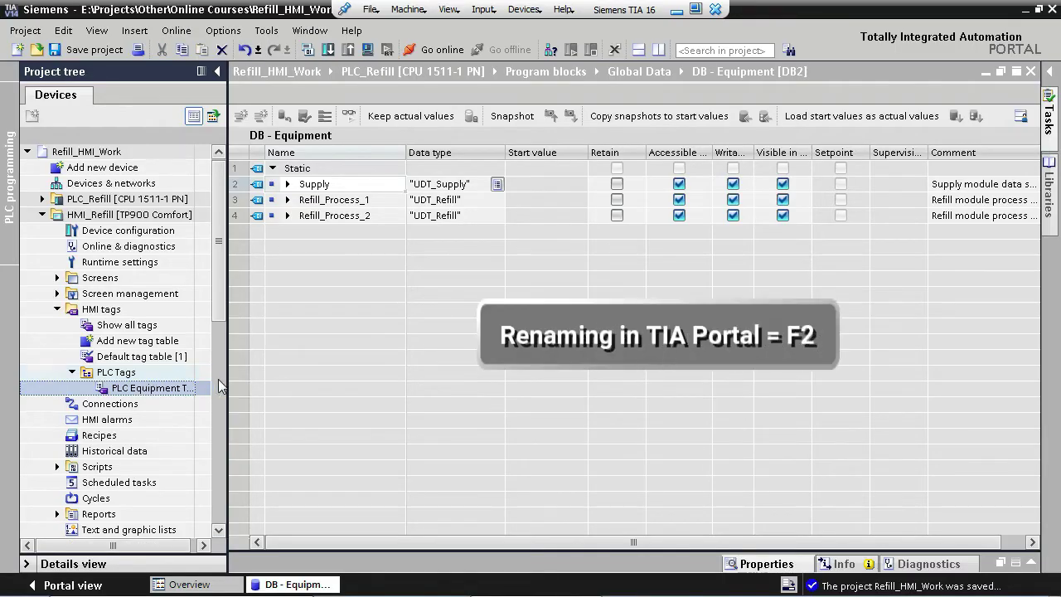
Duplicate that table into PLC Tags and rename the copy PLC Machine Tags
left_click_drag(227, 383, 255, 383)
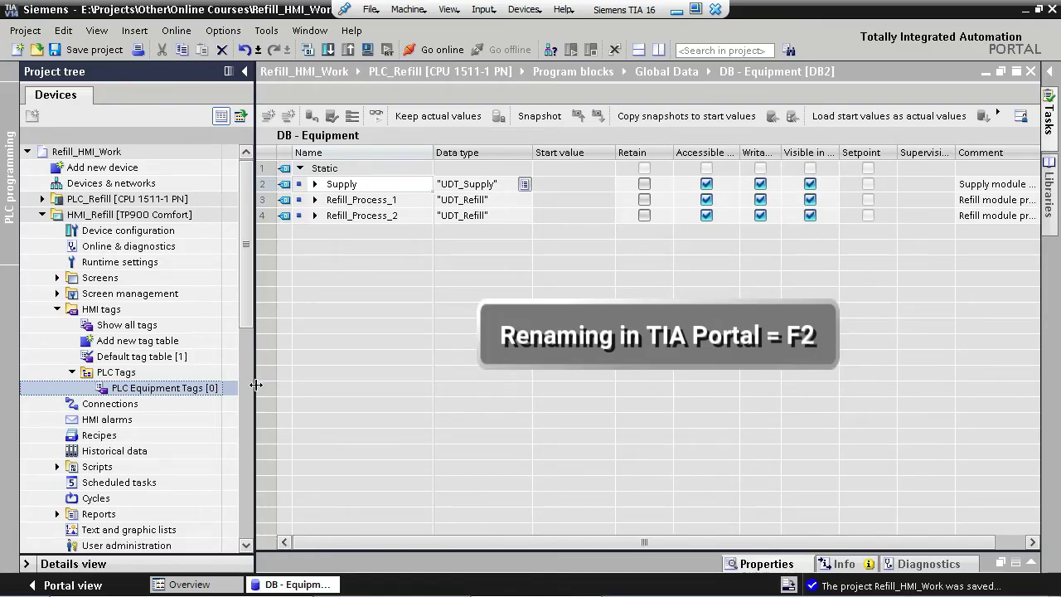
left_click(139, 387)
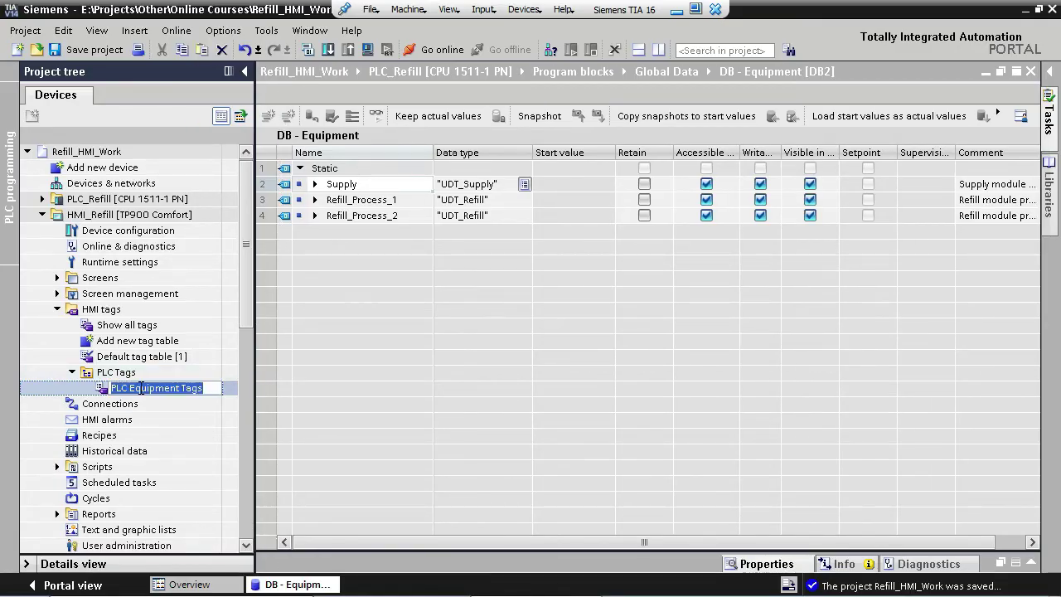
left_click(124, 374)
key("ctrl+v")
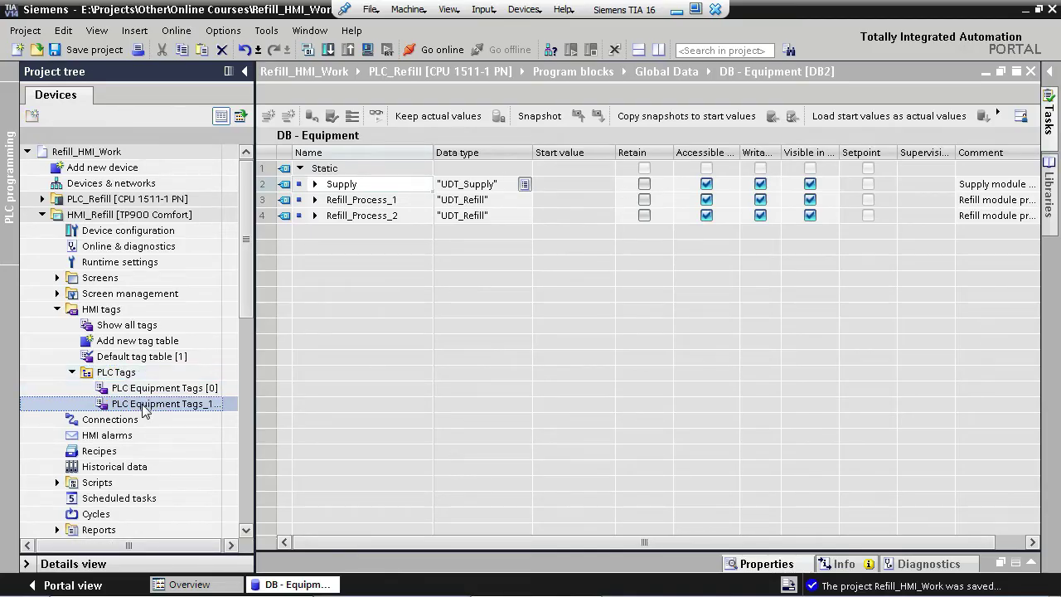
left_click(142, 405)
type("PLC Machine Tags")
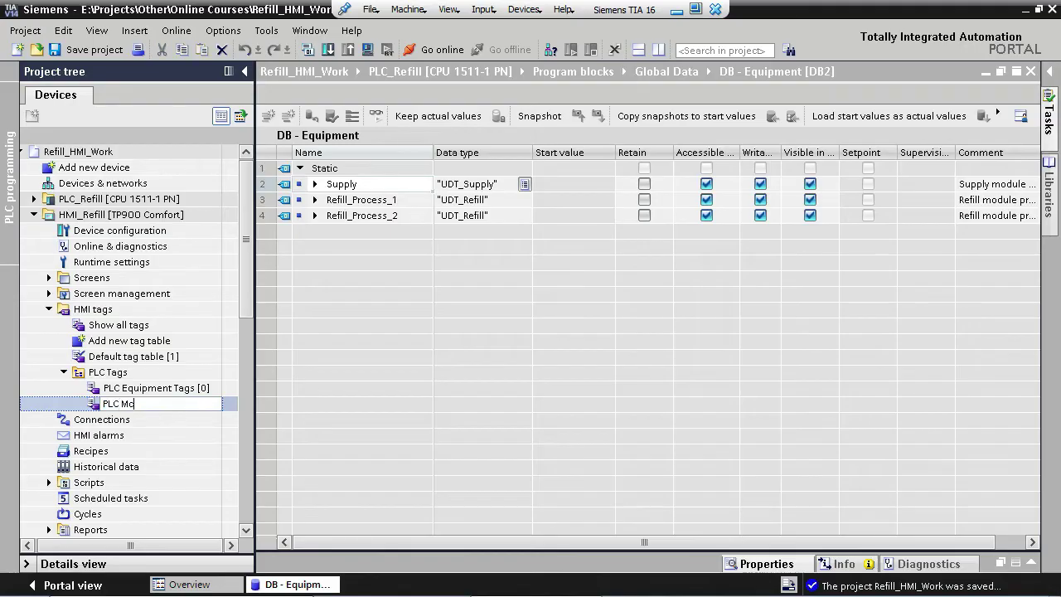
key("Return")
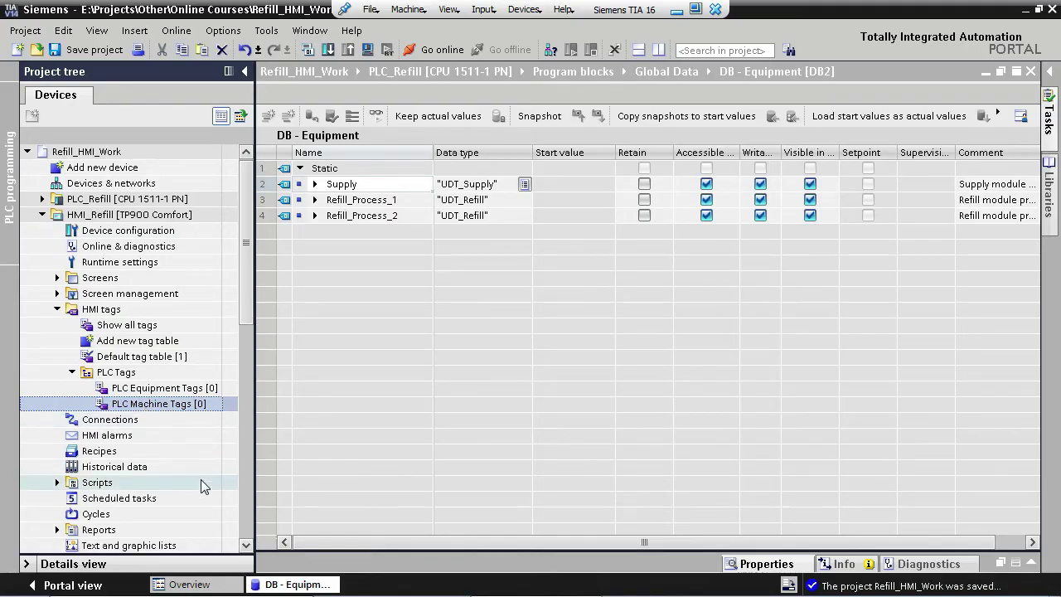
In PLC Equipment Tags, create a tag linked to DB - Equipment Supply.Sts.iValveState
double_click(192, 392)
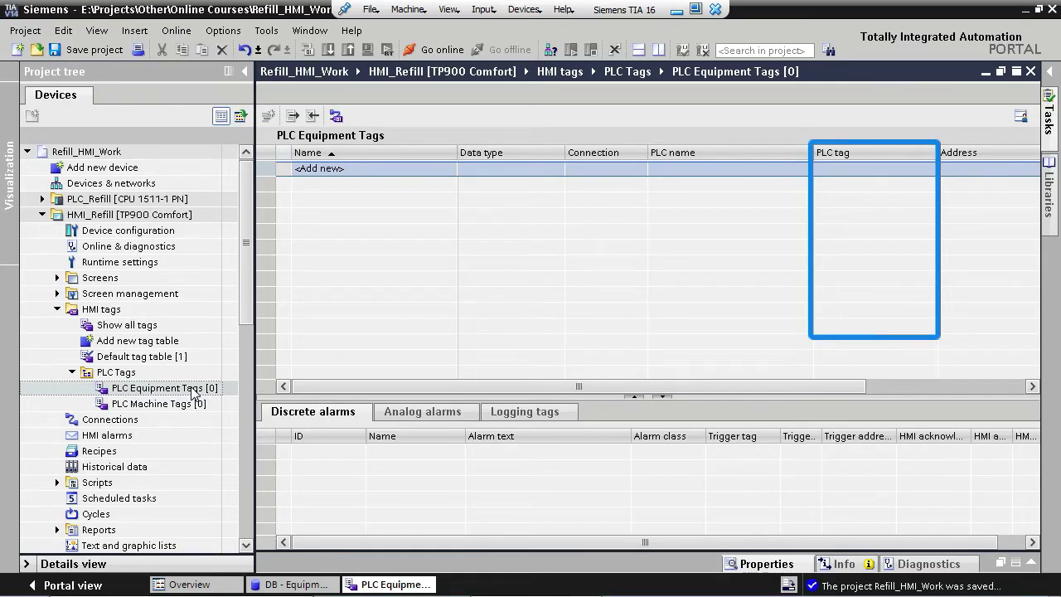
left_click(928, 173)
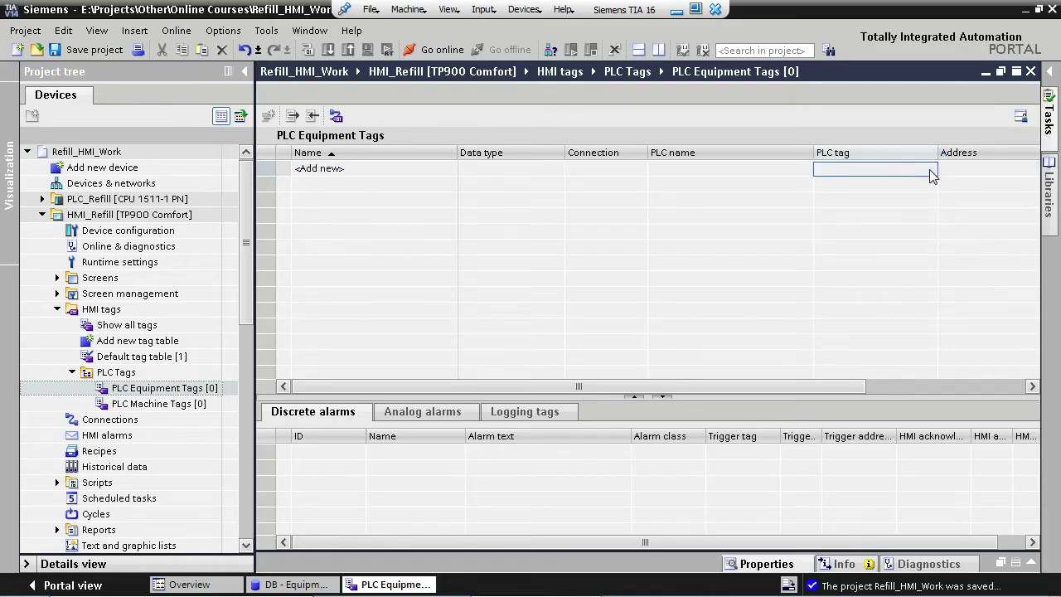
left_click(930, 172)
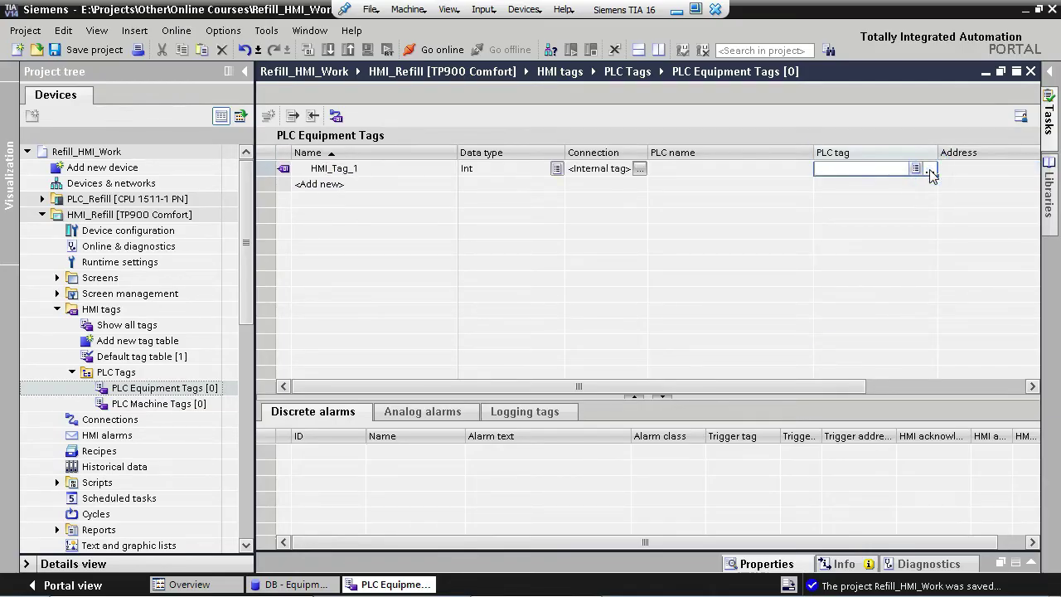
left_click(930, 173)
left_click(930, 174)
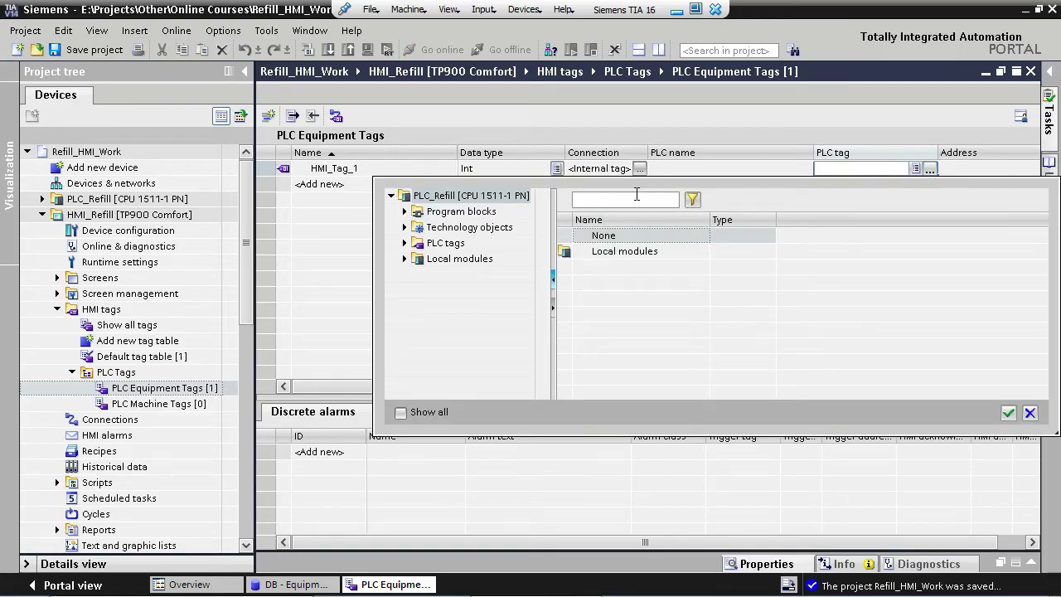
left_click(405, 212)
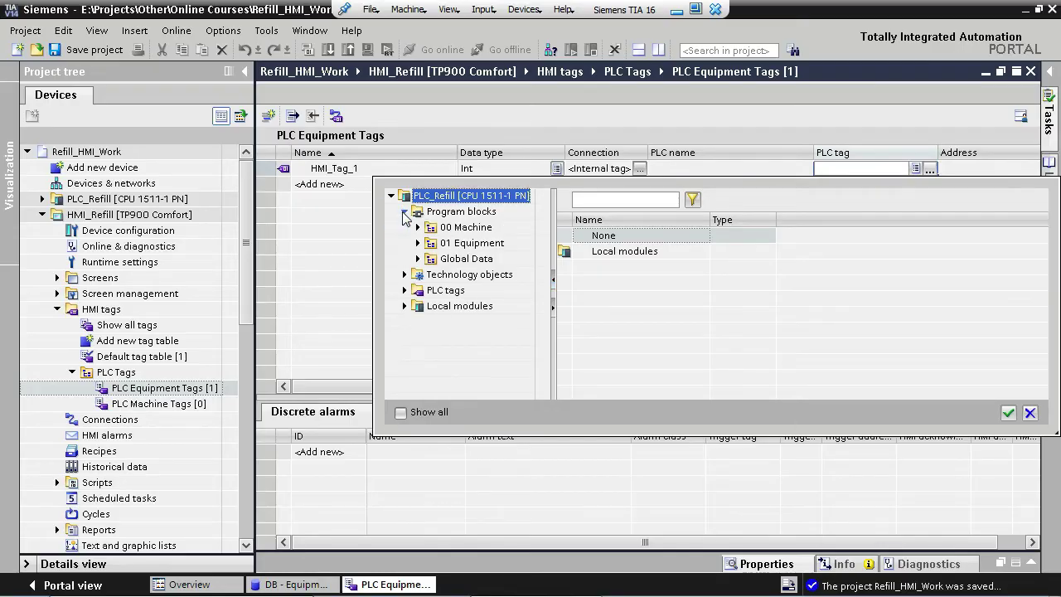
left_click(418, 260)
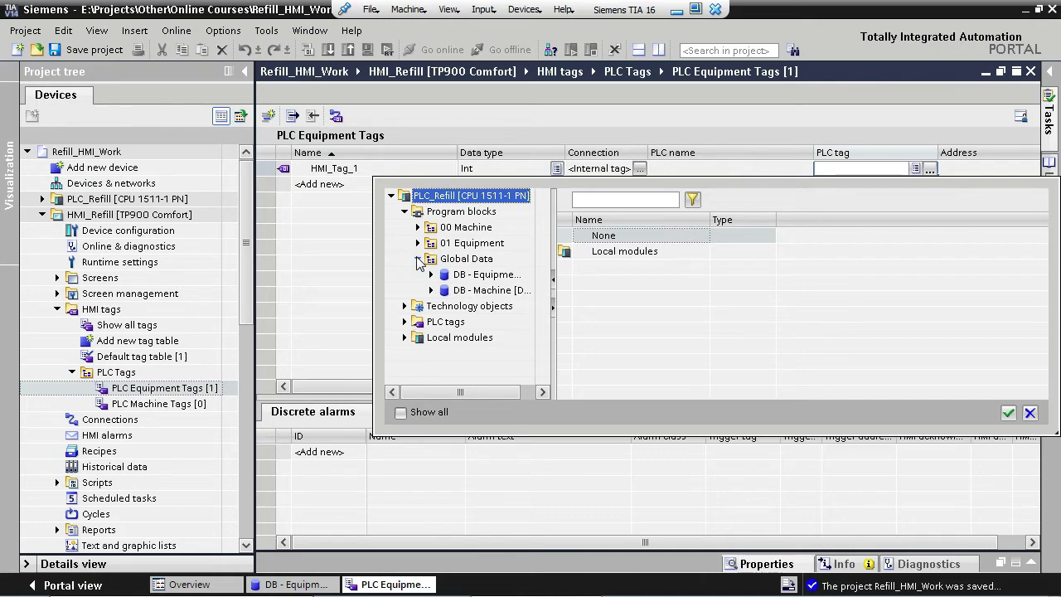
left_click(432, 275)
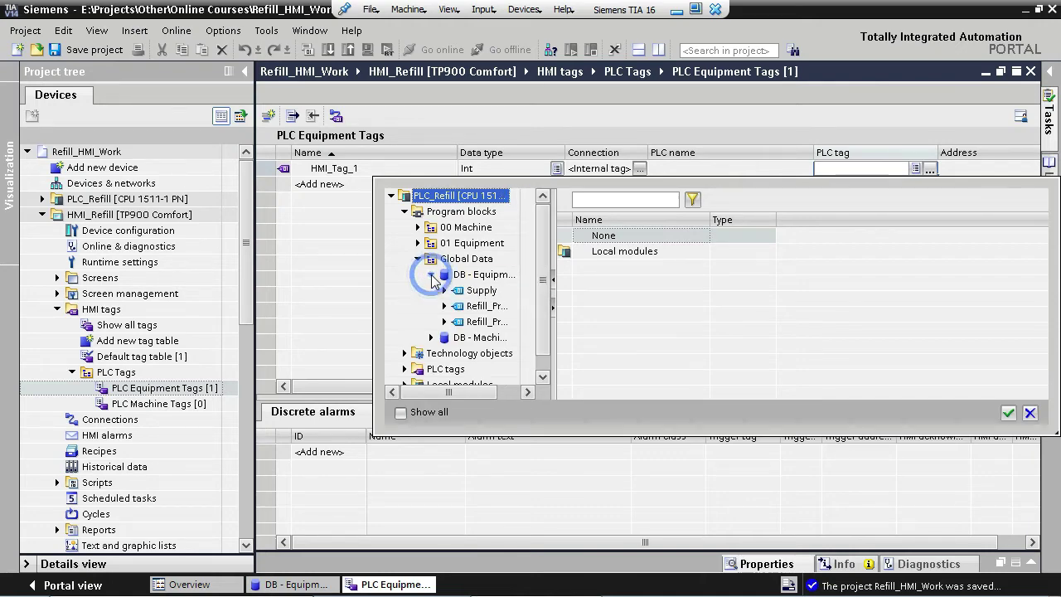
left_click(479, 291)
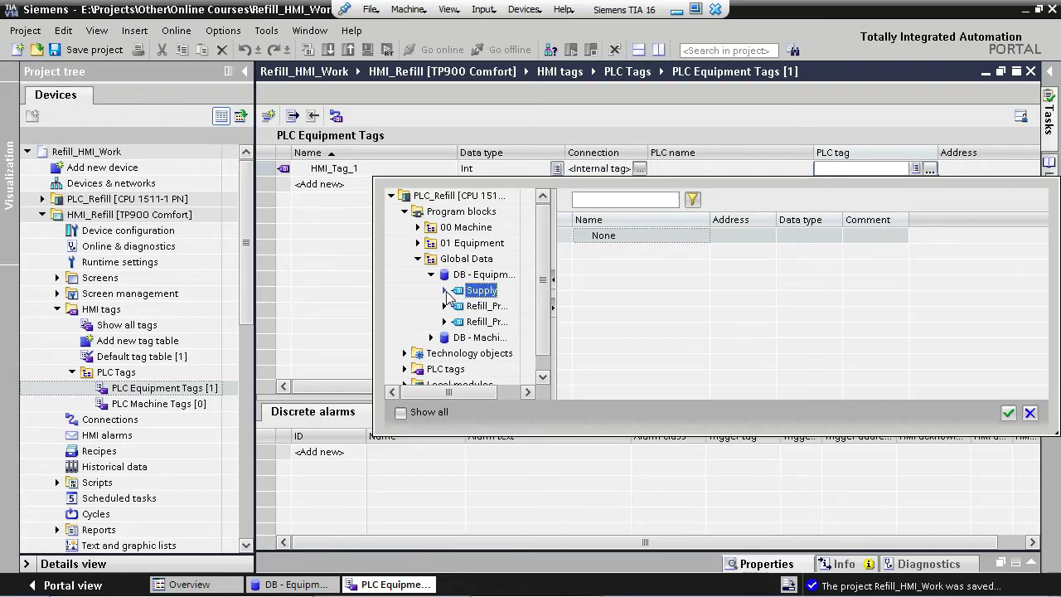
left_click(445, 291)
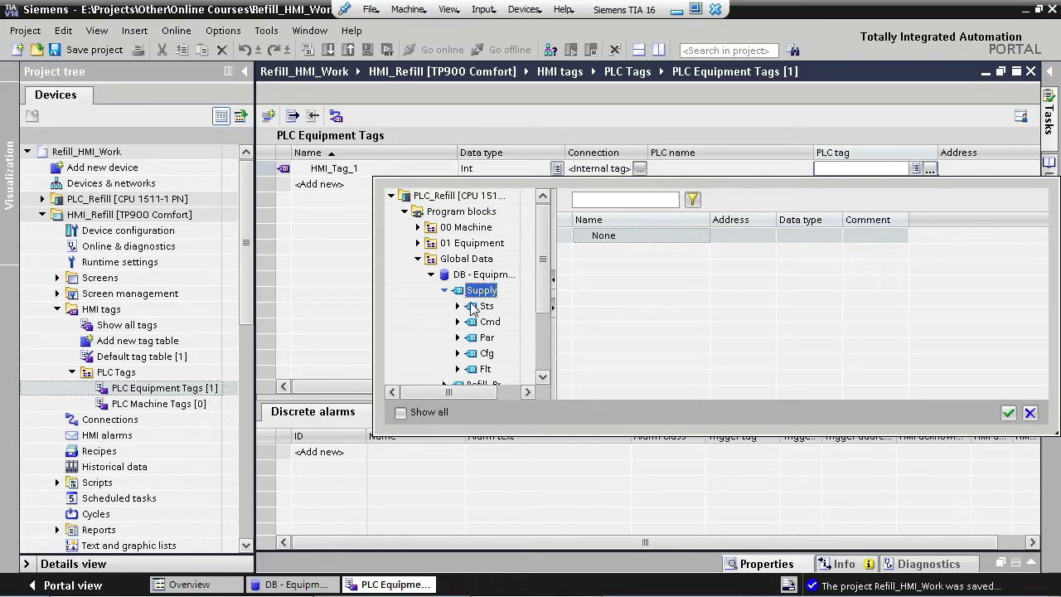
left_click(481, 308)
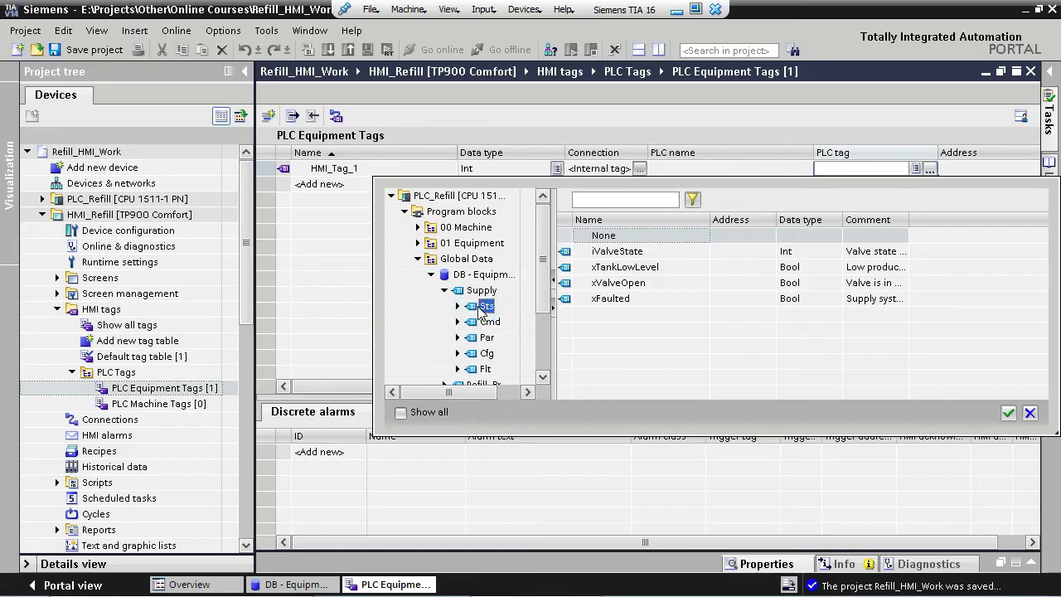
double_click(668, 254)
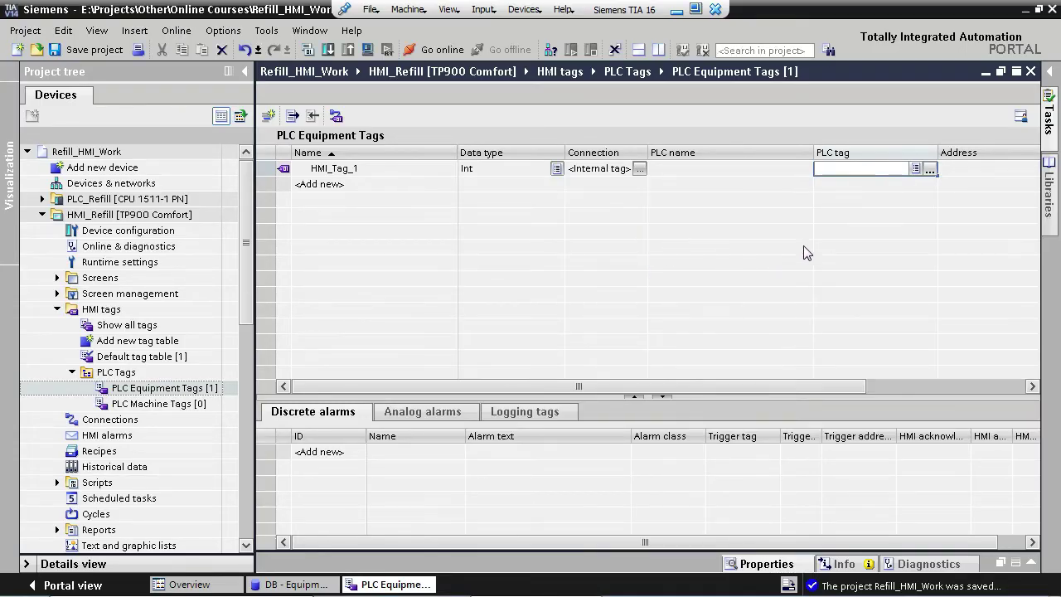
Add three tags linked to Supply.Sts xTankLowLevel, xValveOpen and xFaulted, widening the PLC columns
left_click(932, 189)
left_click(932, 190)
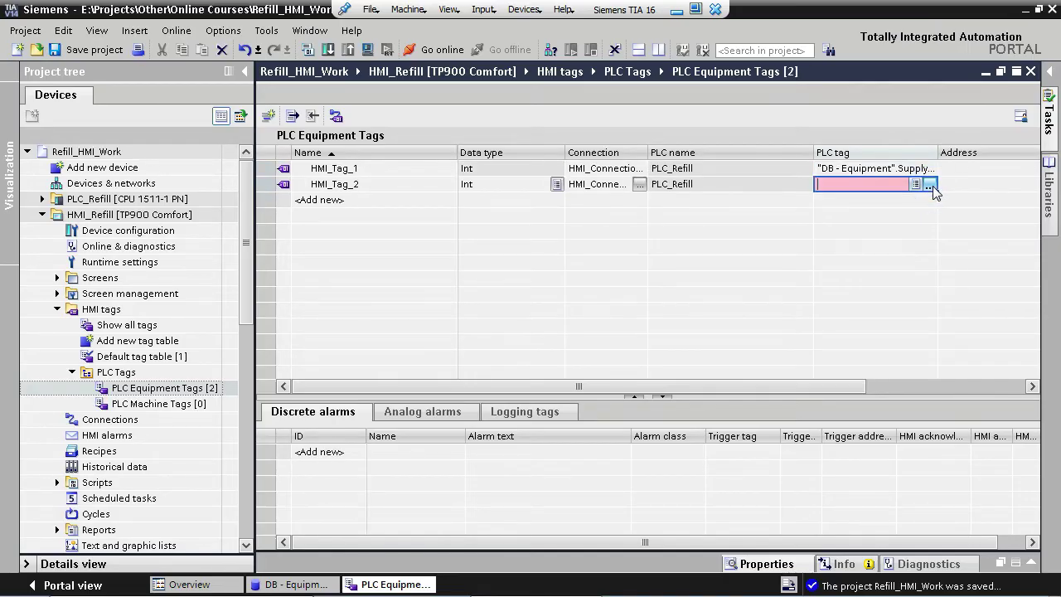
left_click(930, 184)
left_click(657, 284)
double_click(656, 284)
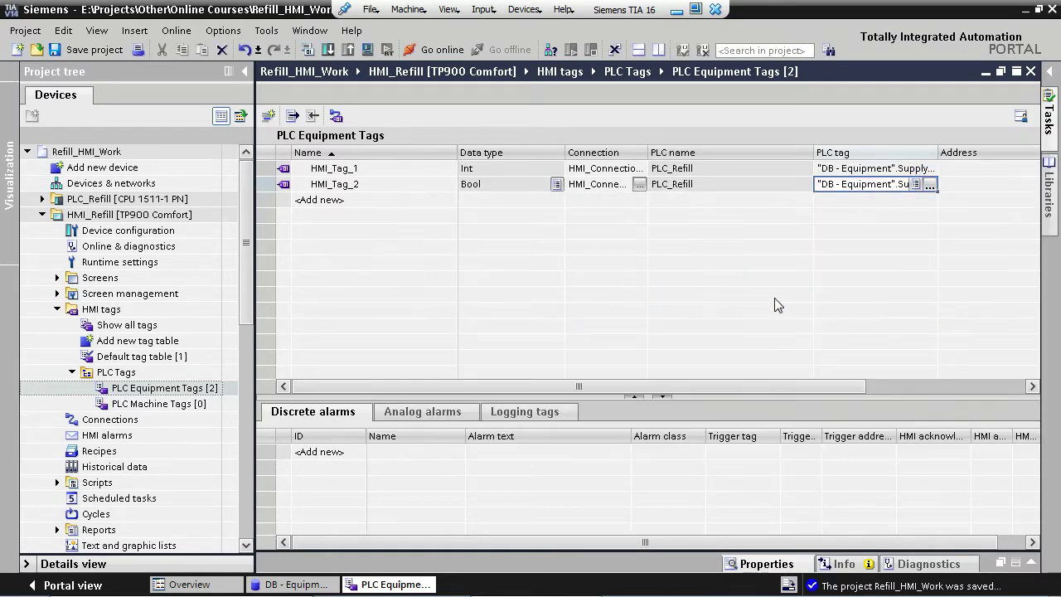
left_click(930, 200)
left_click(930, 200)
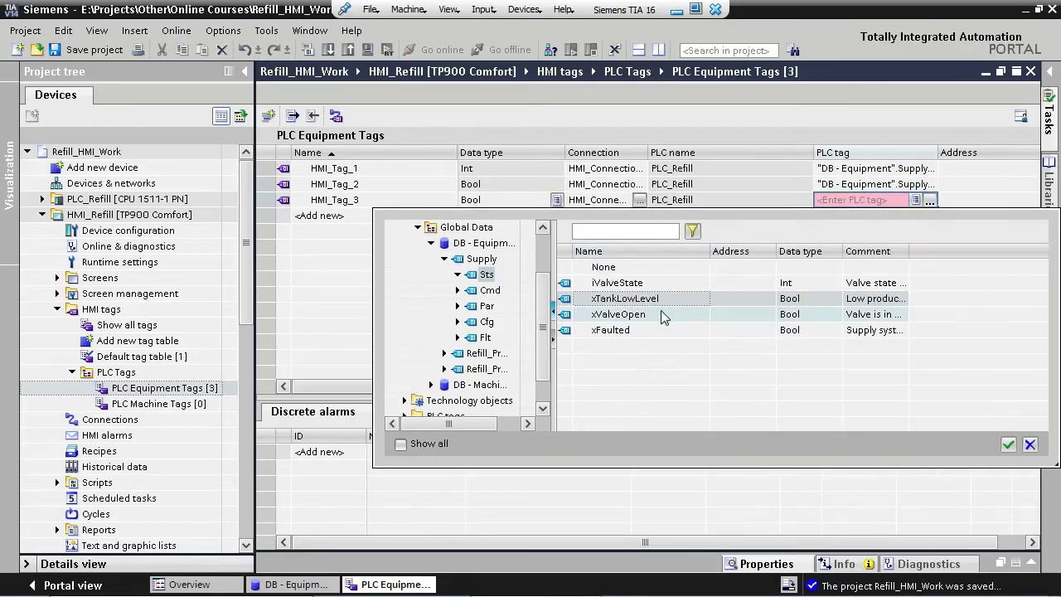
double_click(655, 313)
left_click(929, 216)
left_click(930, 215)
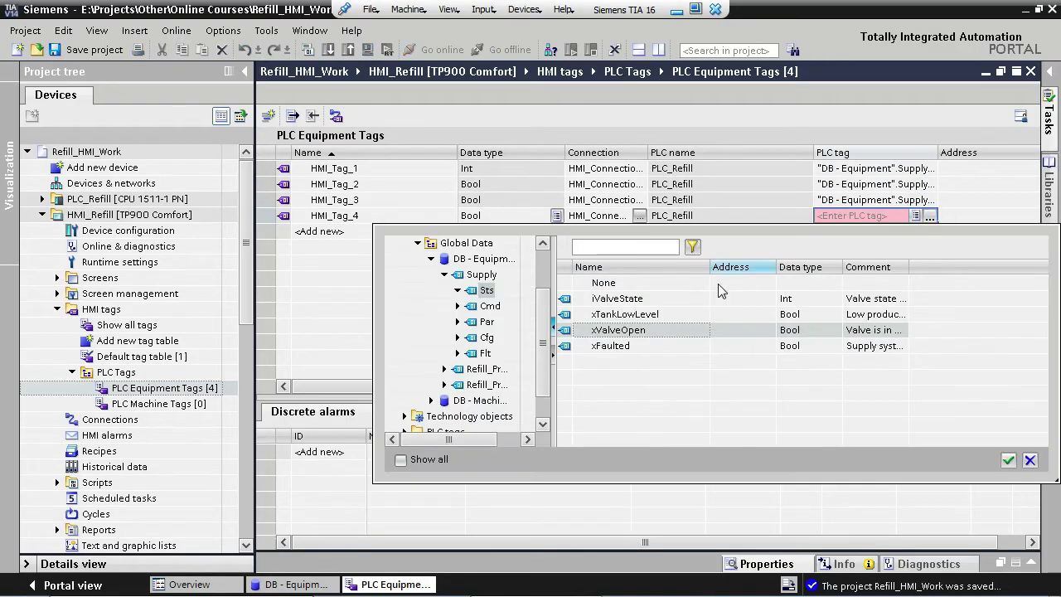
double_click(647, 346)
double_click(811, 154)
left_click_drag(903, 153, 948, 153)
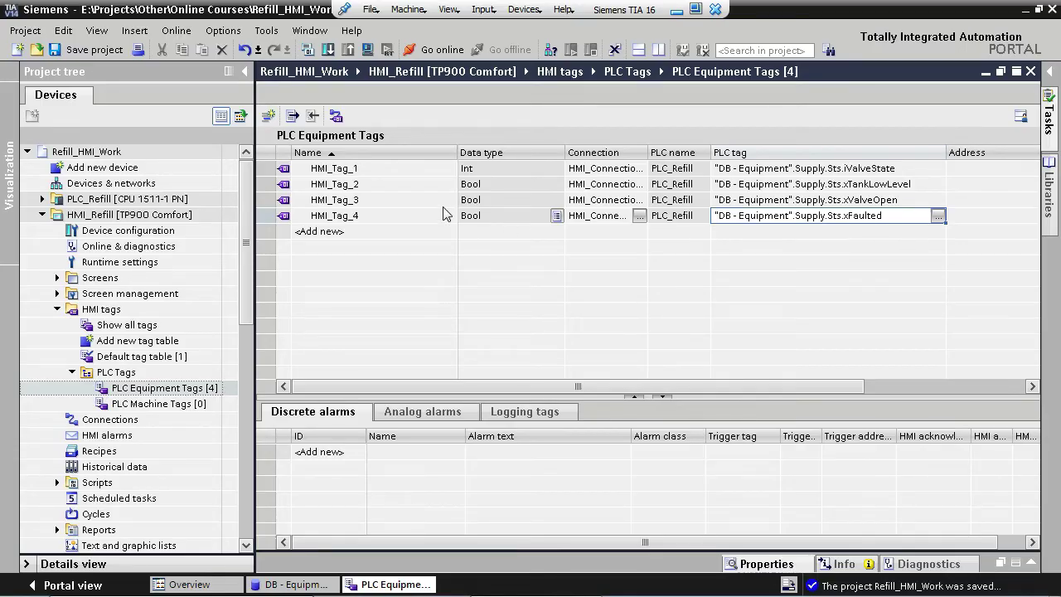
Synchronize all four tags so their names match the PLC tag paths, and widen the Name column
key("Up")
key("ctrl+a")
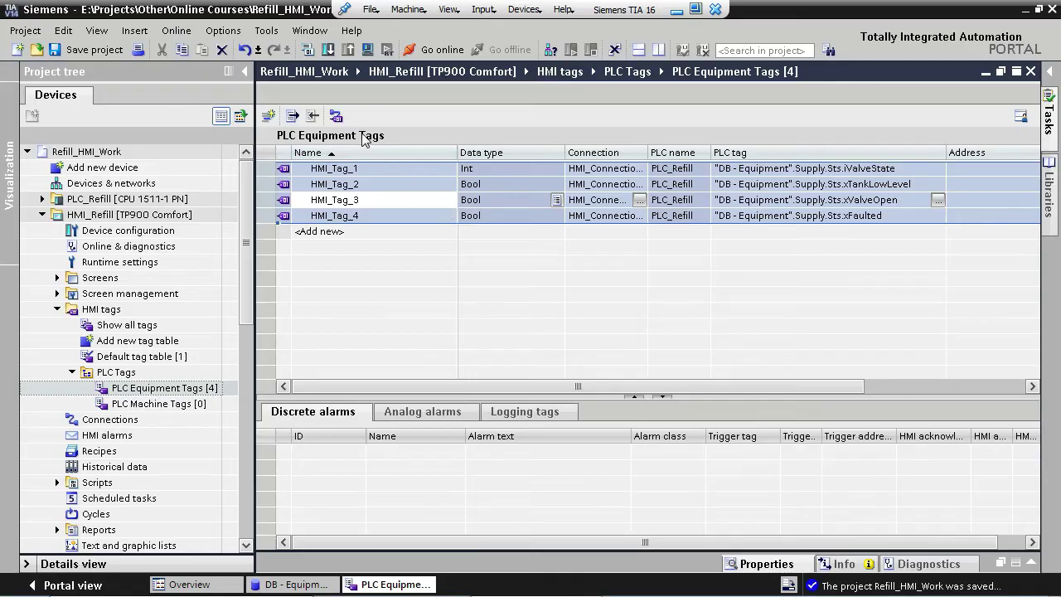
left_click(337, 116)
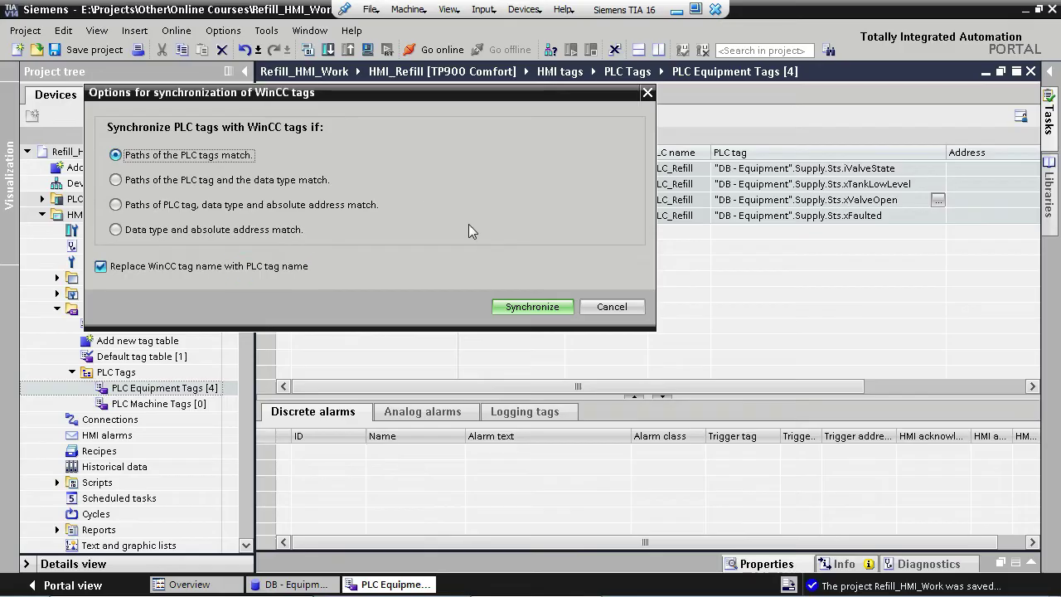
left_click(527, 308)
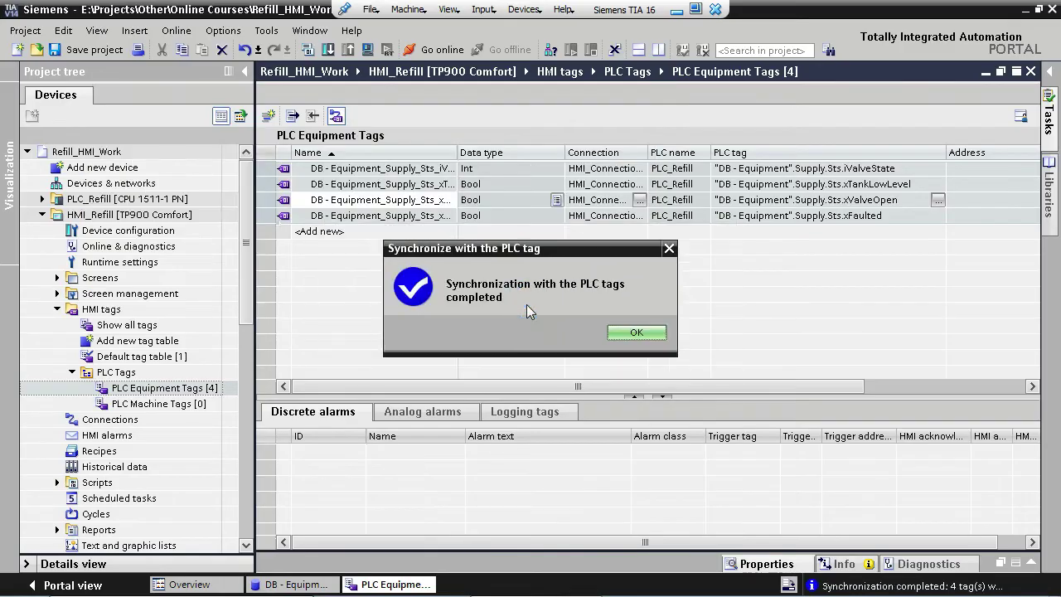
left_click(637, 334)
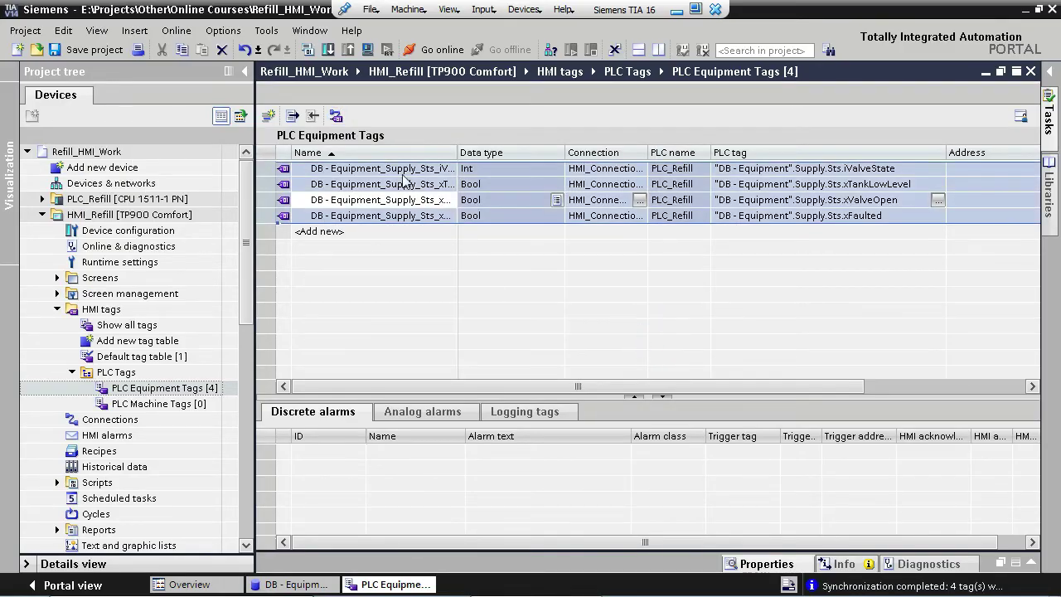
left_click_drag(457, 151, 549, 153)
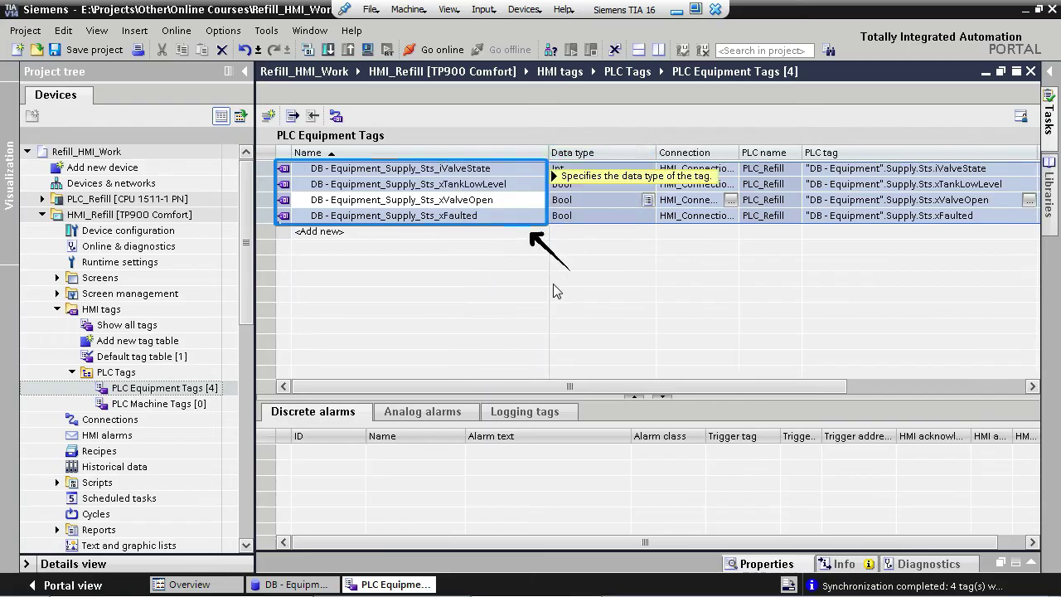
left_click(281, 168)
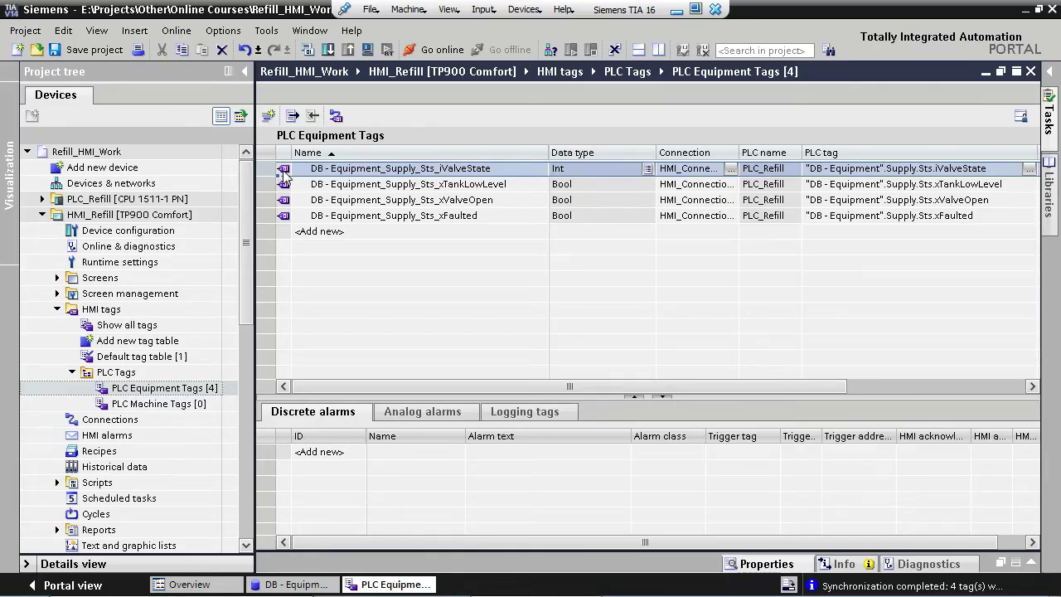
Open the iValveState tag's Settings properties and list its acquisition modes
right_click(283, 174)
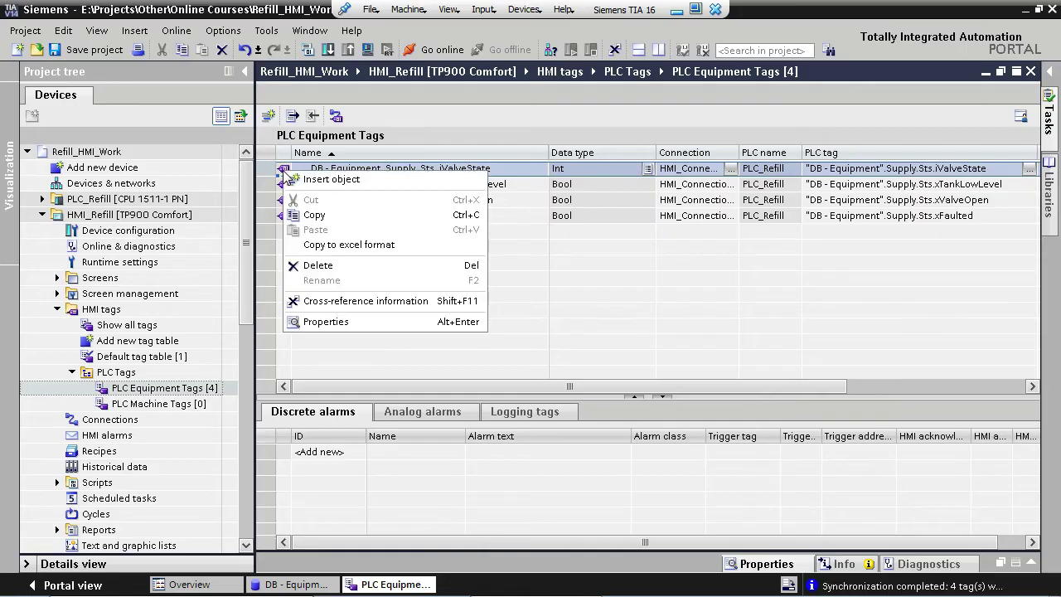
left_click(334, 324)
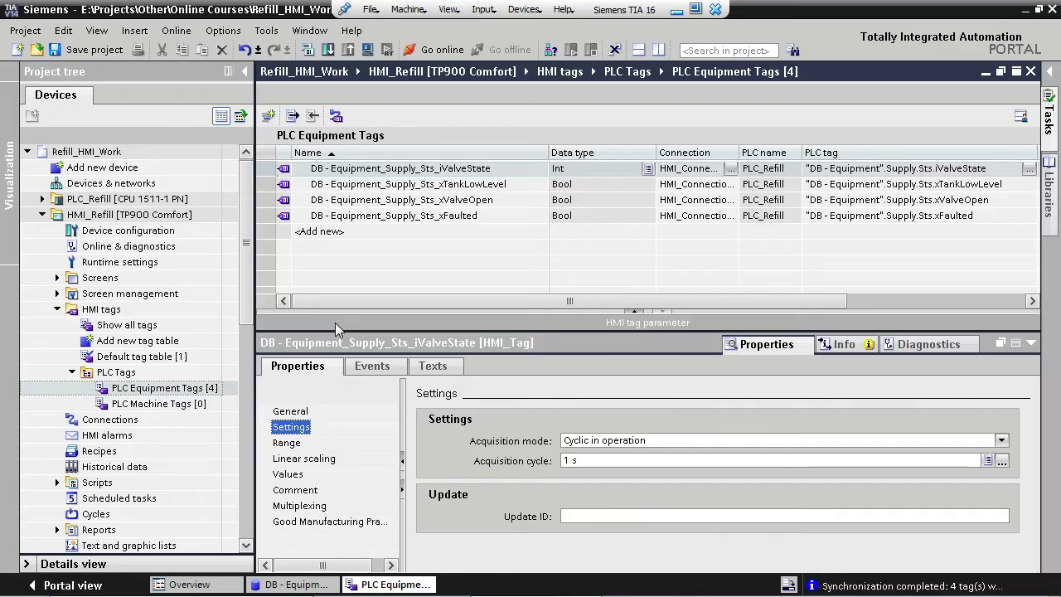
left_click(1002, 440)
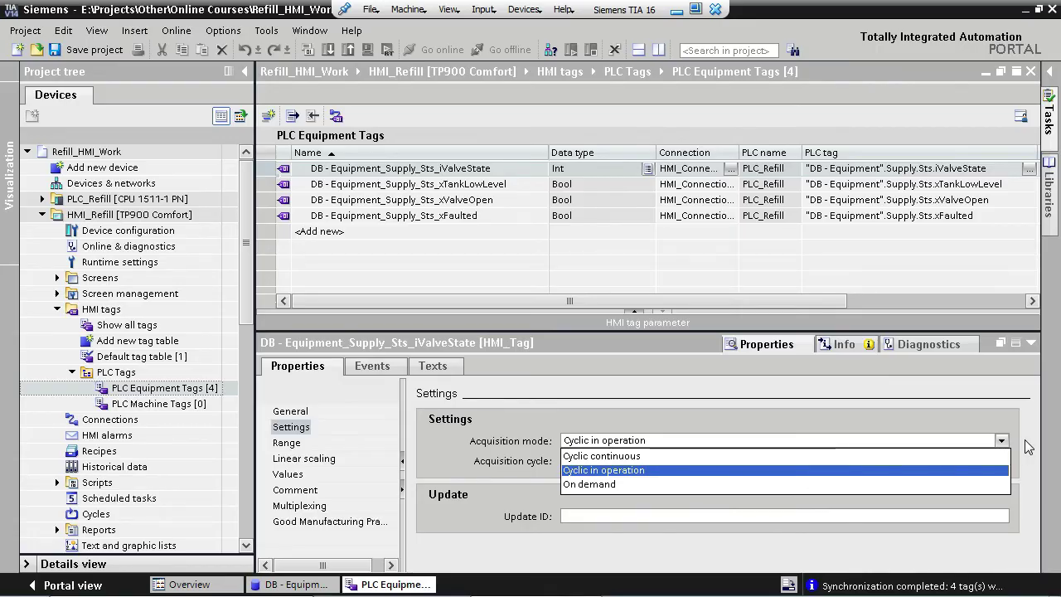
Keep 'Cyclic in operation' and list the available acquisition cycles for iValveState
left_click(1025, 446)
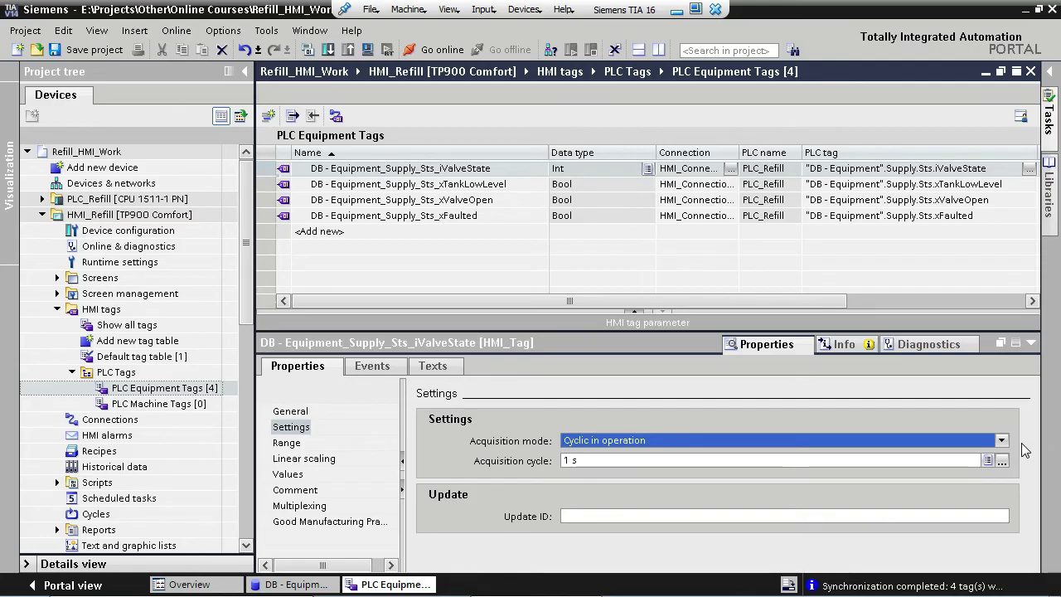
left_click(1002, 461)
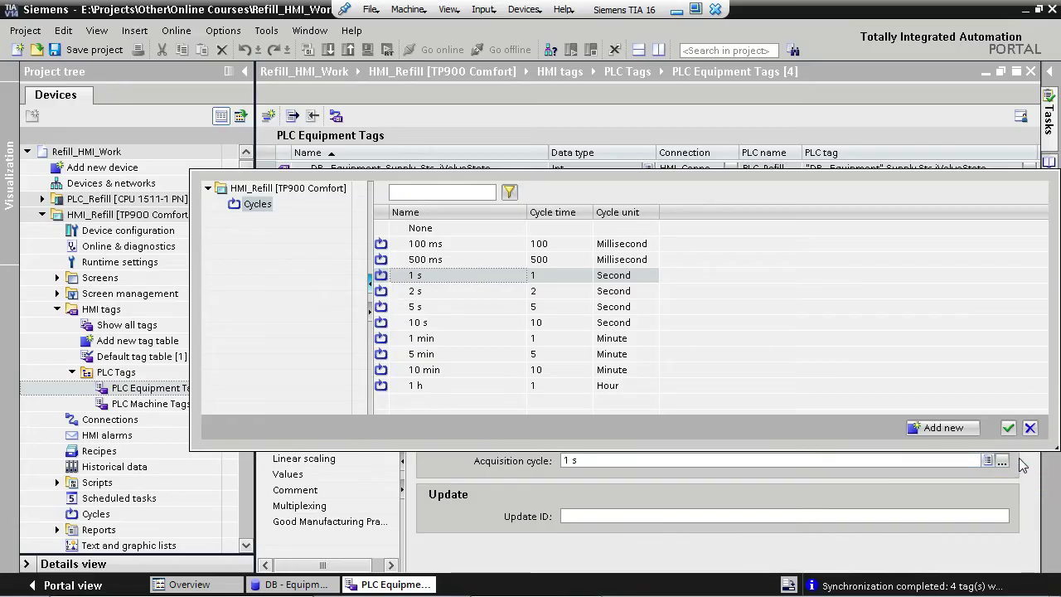
Close the cycle list, leaving iValveState's acquisition cycle at 1 s
left_click(1030, 428)
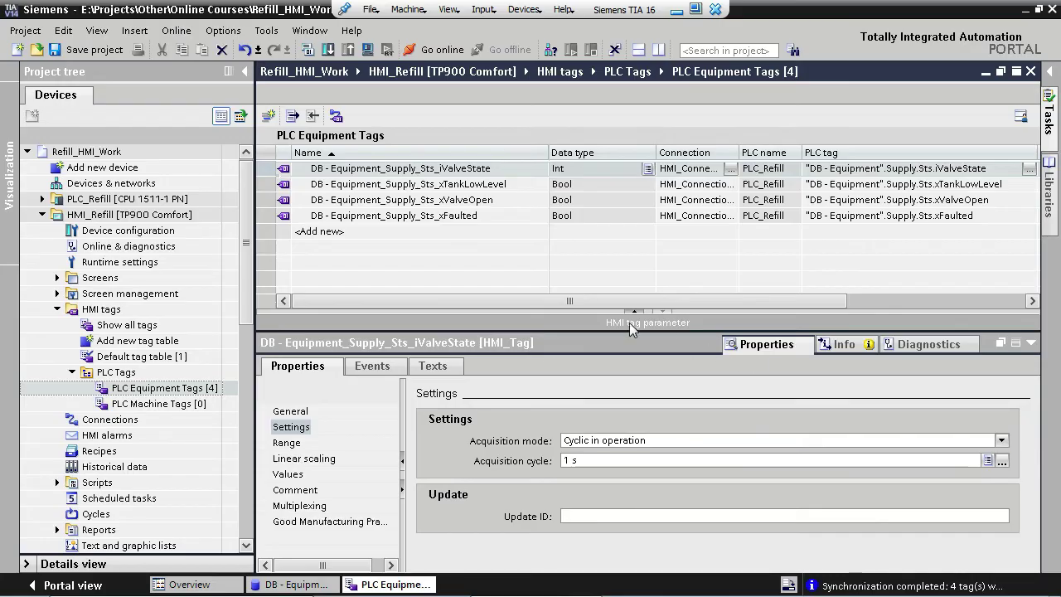
Delete all four existing tags from PLC Equipment Tags
left_click(447, 189)
key("ctrl+a")
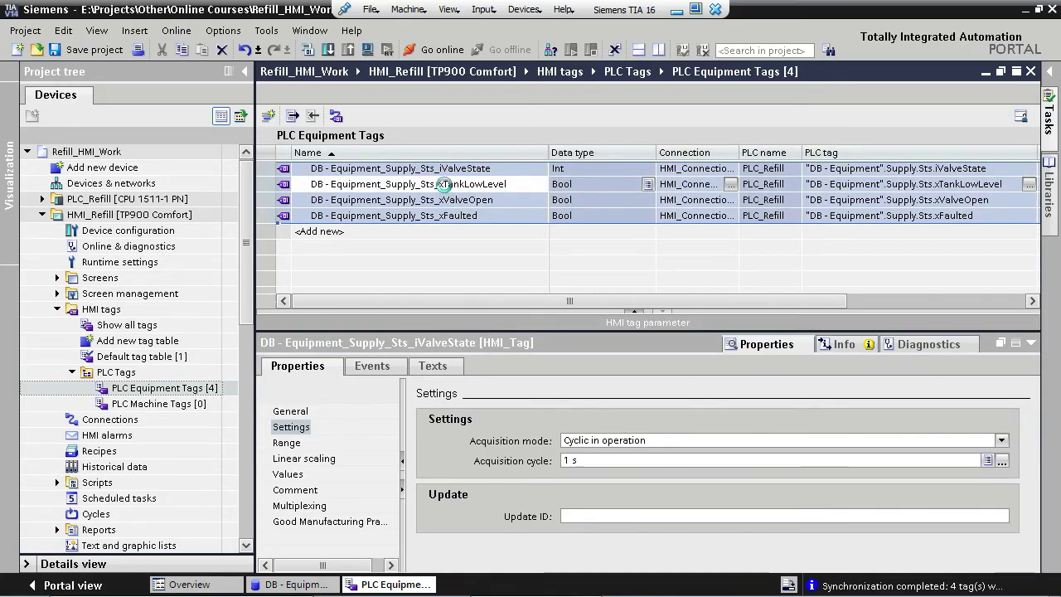
key("Delete")
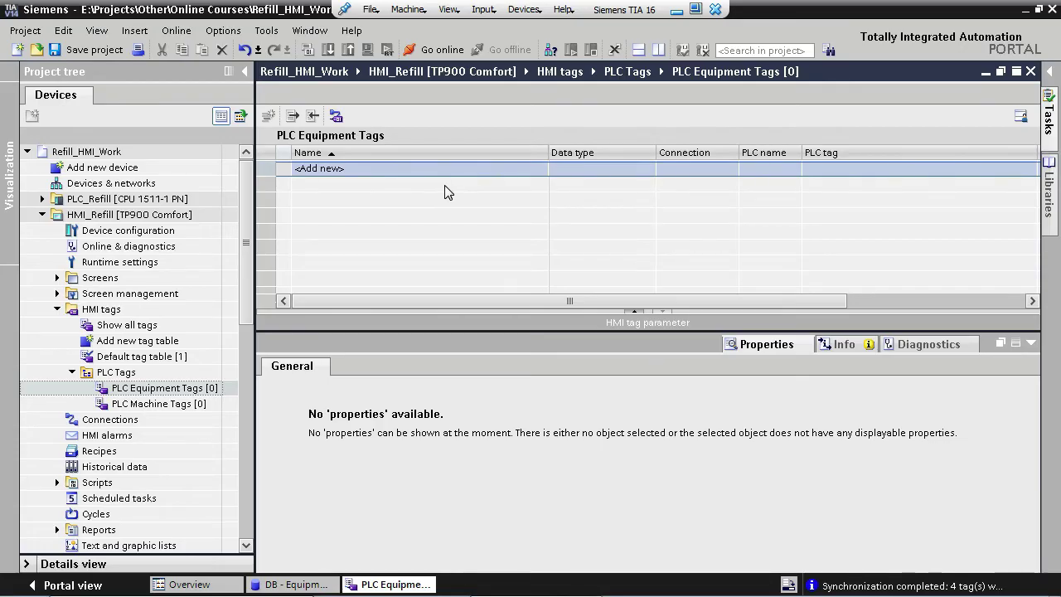
Add a new tag linked to the whole DB - Equipment Supply structure
left_click(1027, 170)
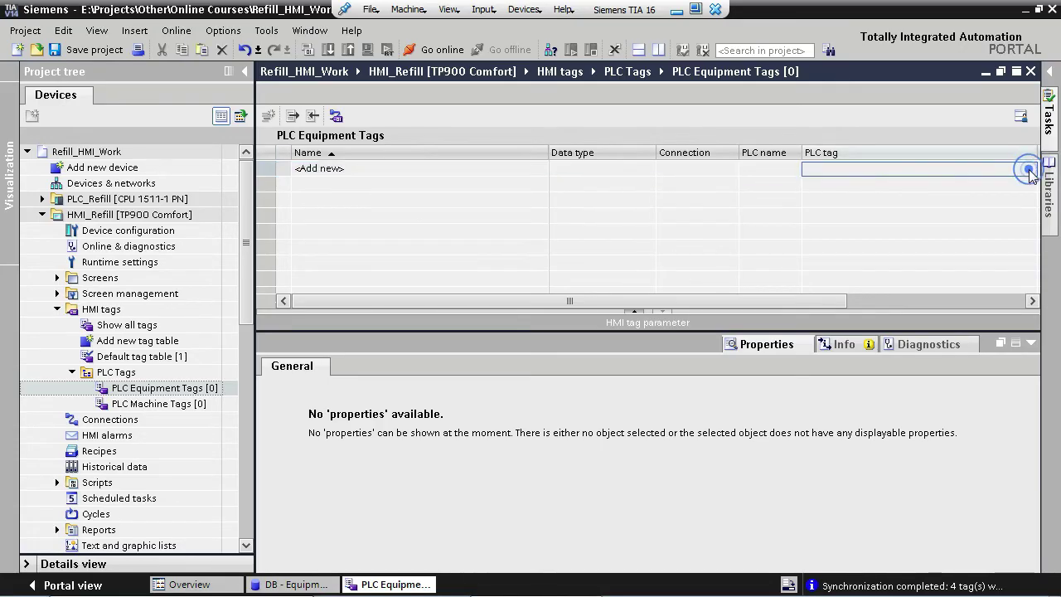
left_click(1029, 170)
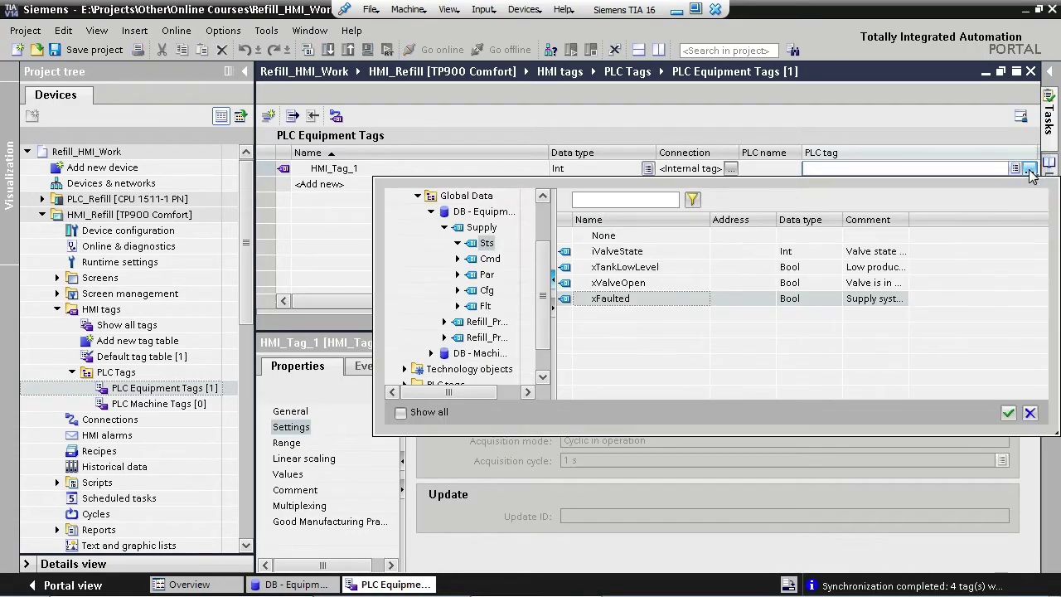
left_click(480, 216)
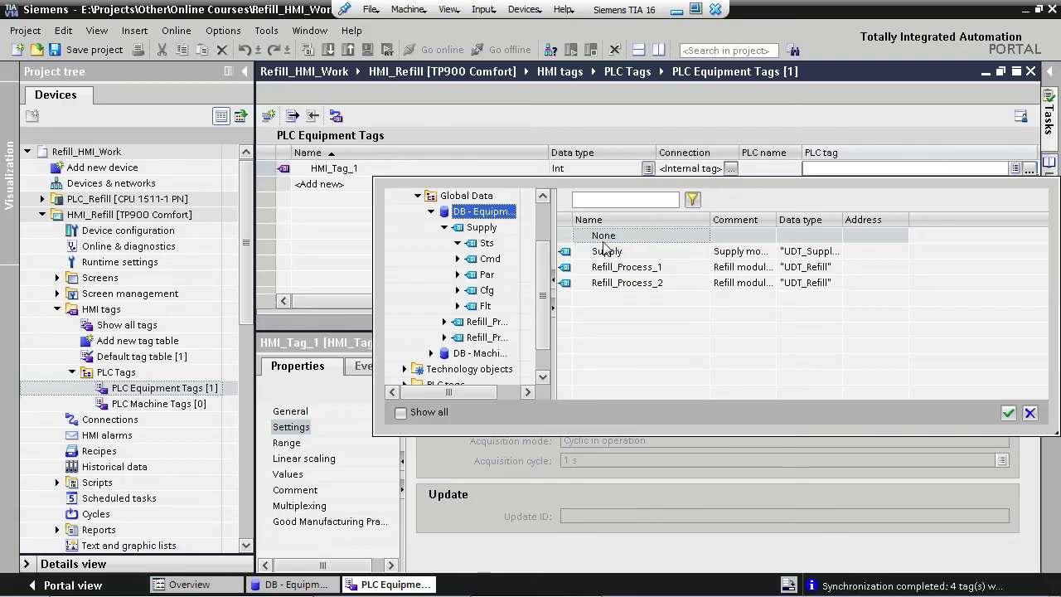
left_click(639, 252)
left_click(640, 253)
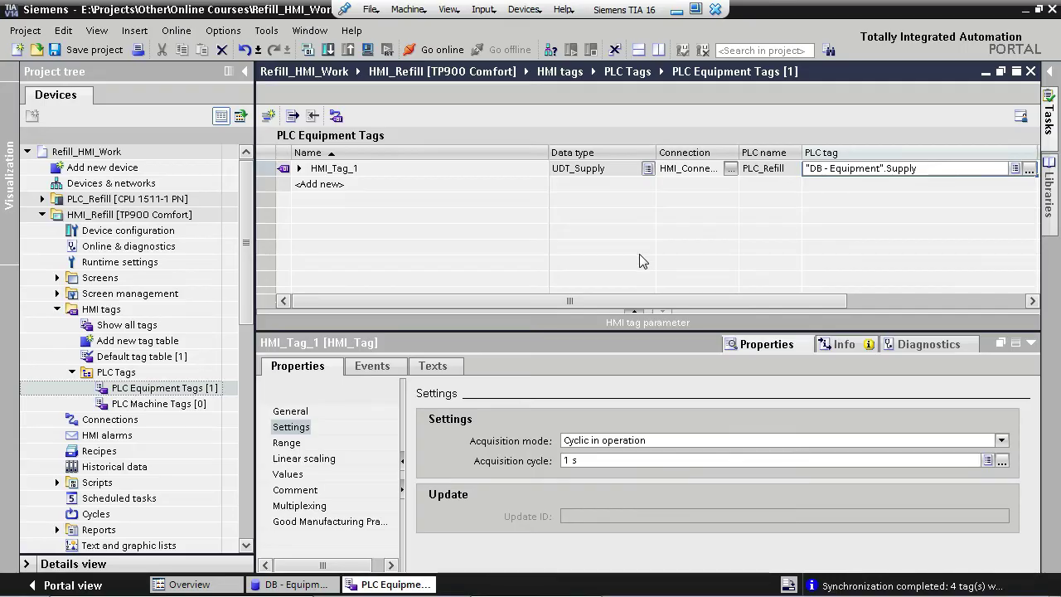
left_click(1030, 186)
Add tags linked to Refill_Process_1 and Refill_Process_2, then select all three tags
left_click(1030, 186)
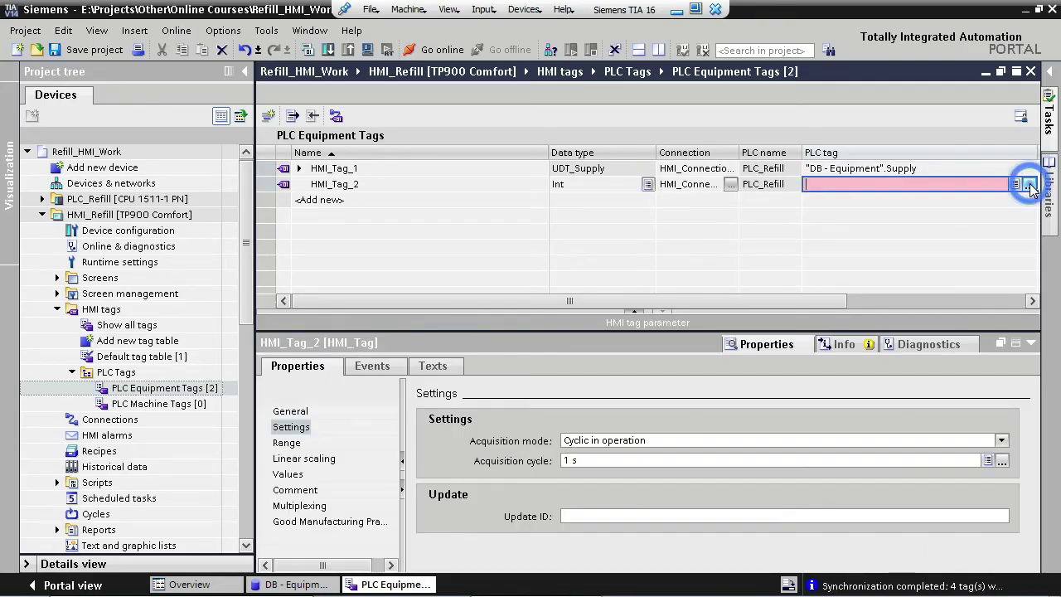
left_click(1028, 184)
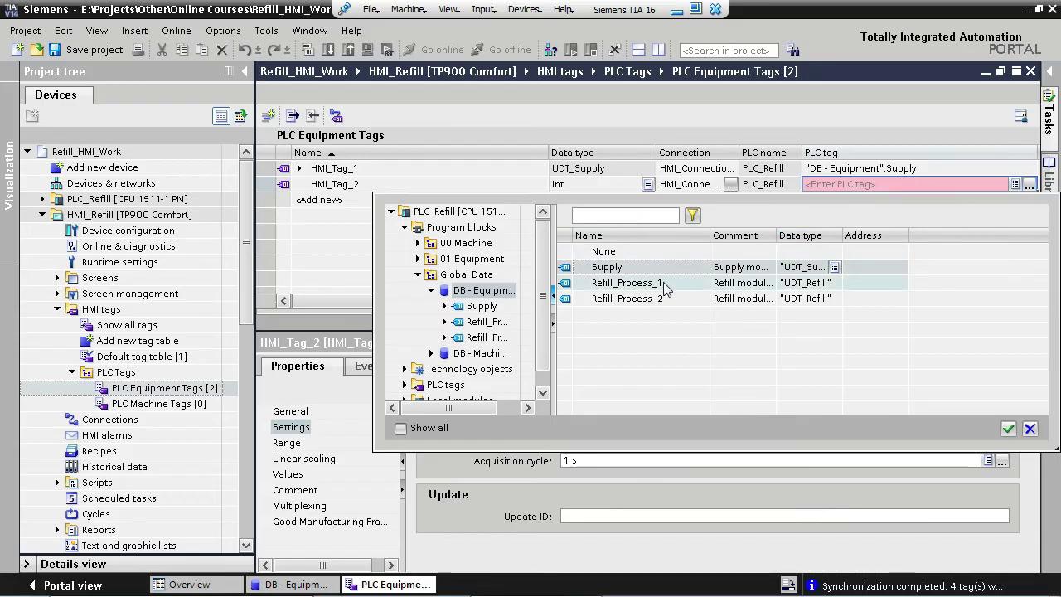
double_click(629, 283)
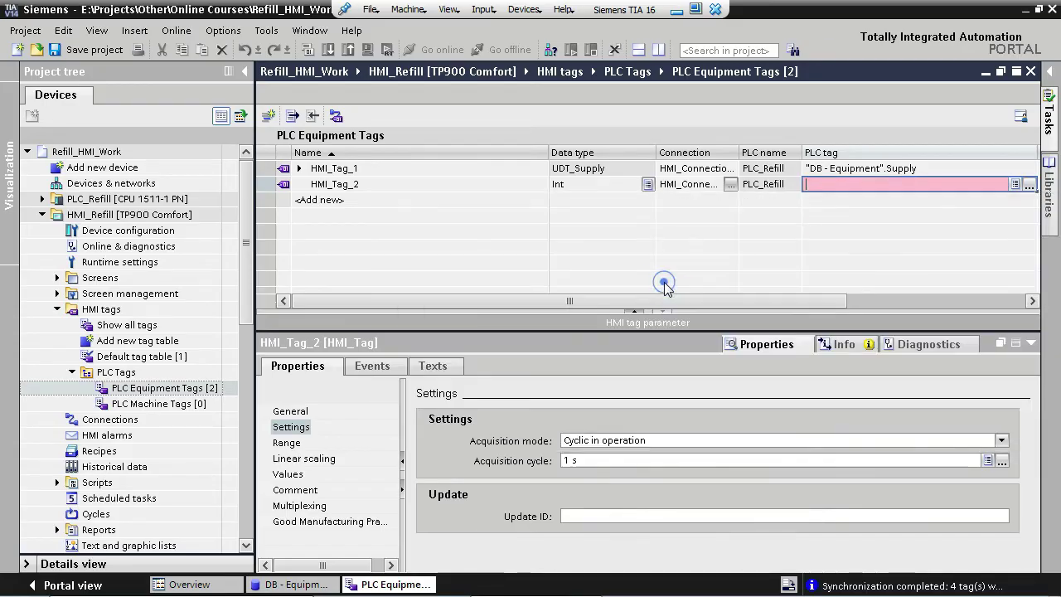
left_click(1030, 200)
left_click(1030, 200)
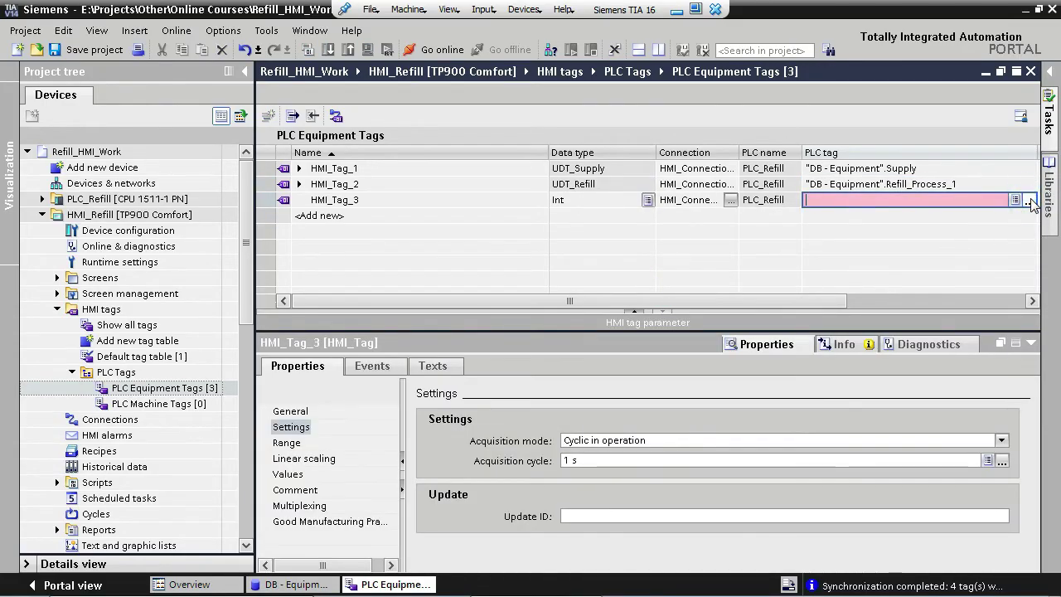
left_click(1029, 200)
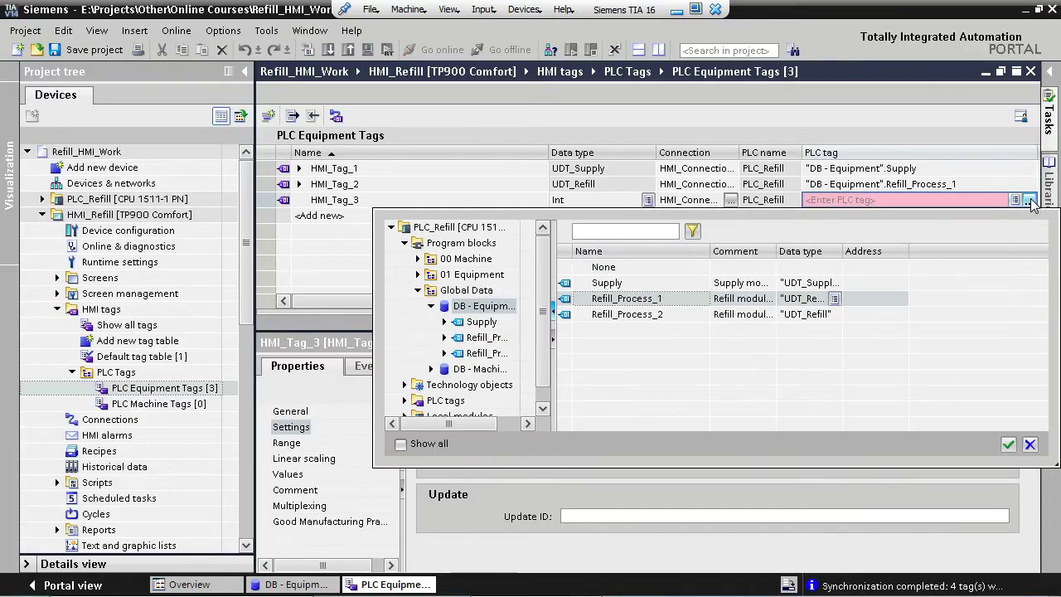
double_click(663, 314)
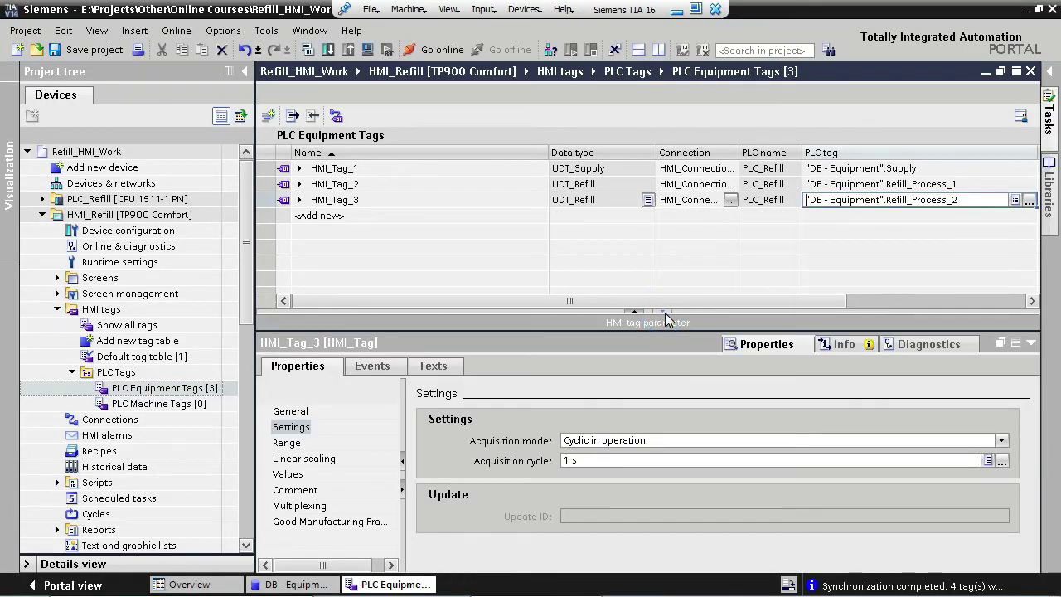
left_click(484, 183)
key("ctrl+a")
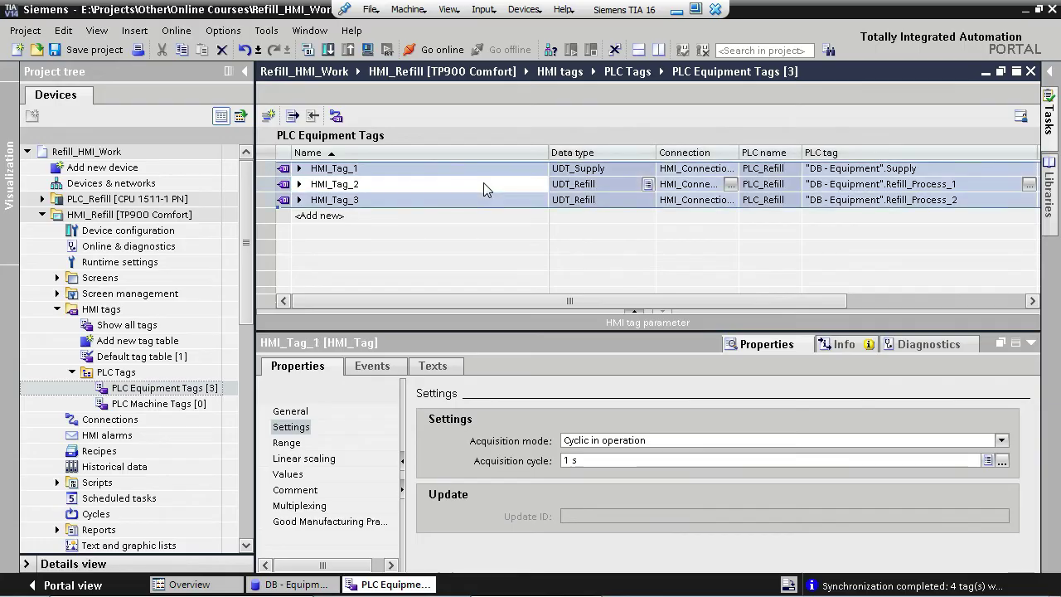
Synchronize the three Equipment tags with their PLC tags, replacing the WinCC tag names with PLC names
left_click(337, 115)
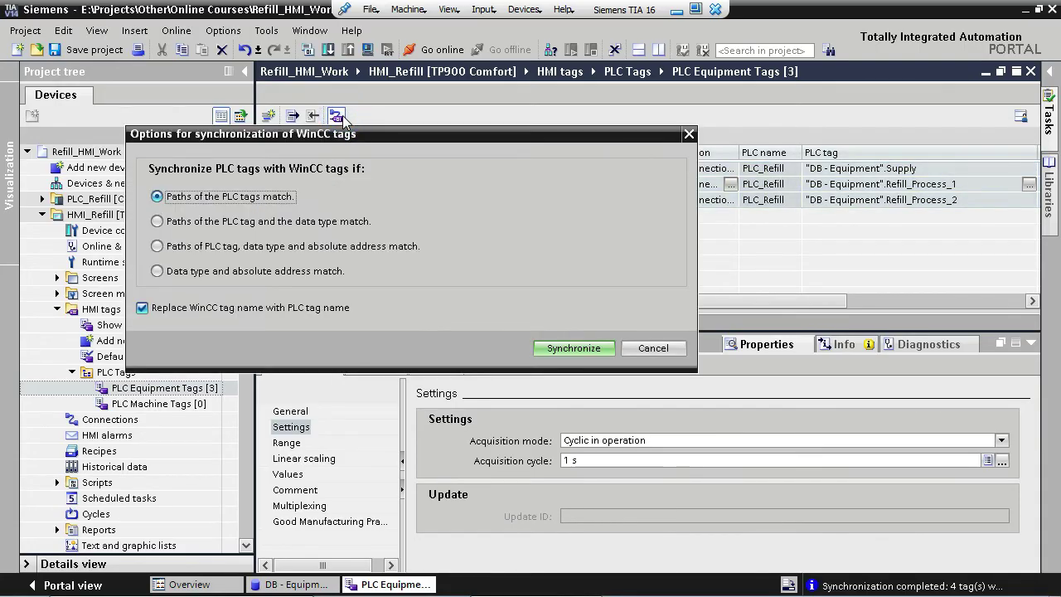
left_click(580, 348)
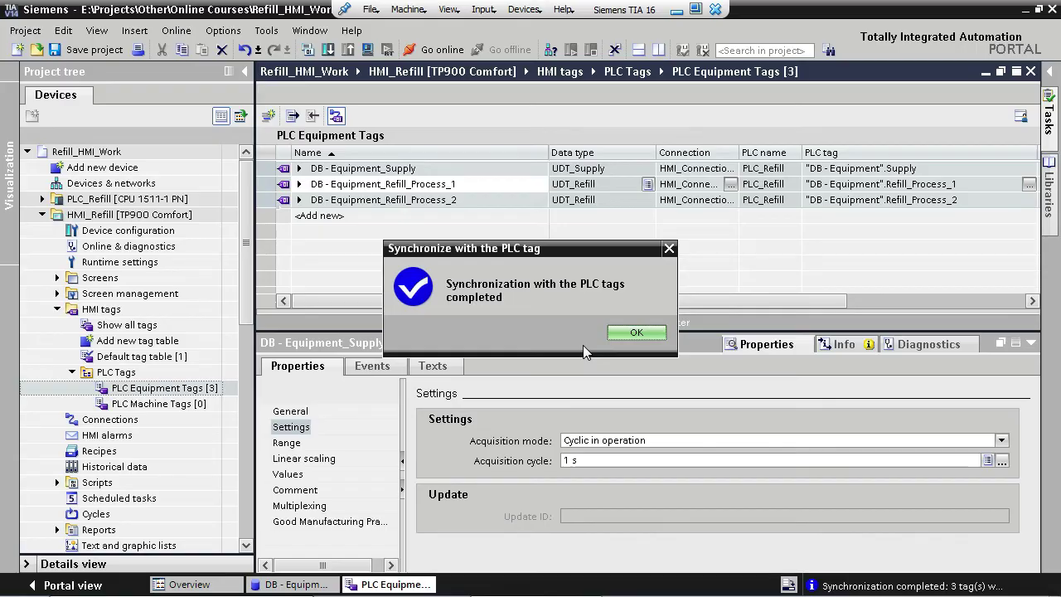
left_click(629, 334)
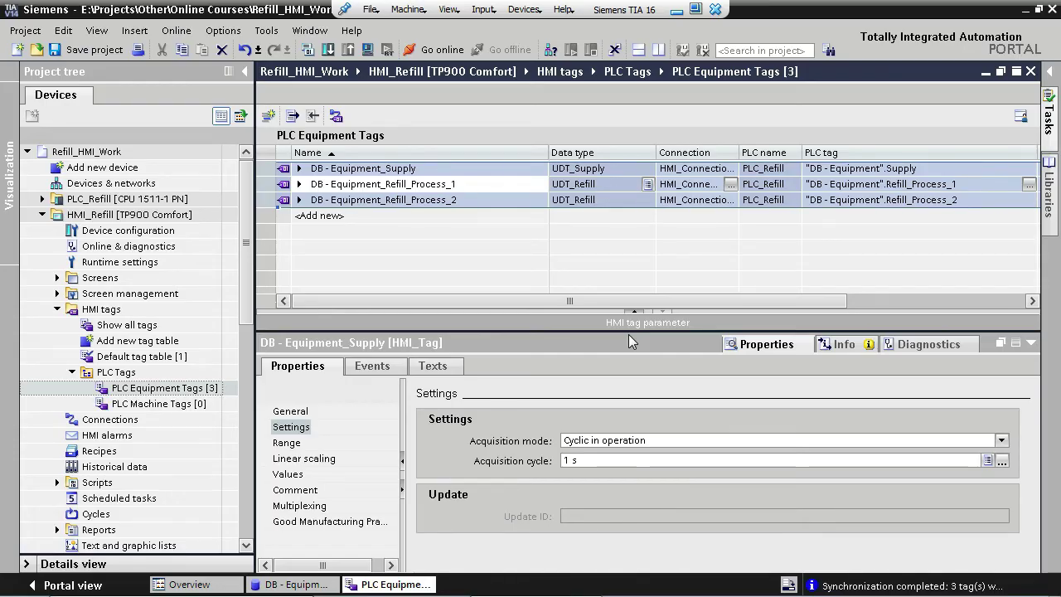
Expand DB - Equipment_Supply > Sts and review the Settings of iValveState, xTankLowLevel, xValveOpen and xFaulted
left_click(300, 169)
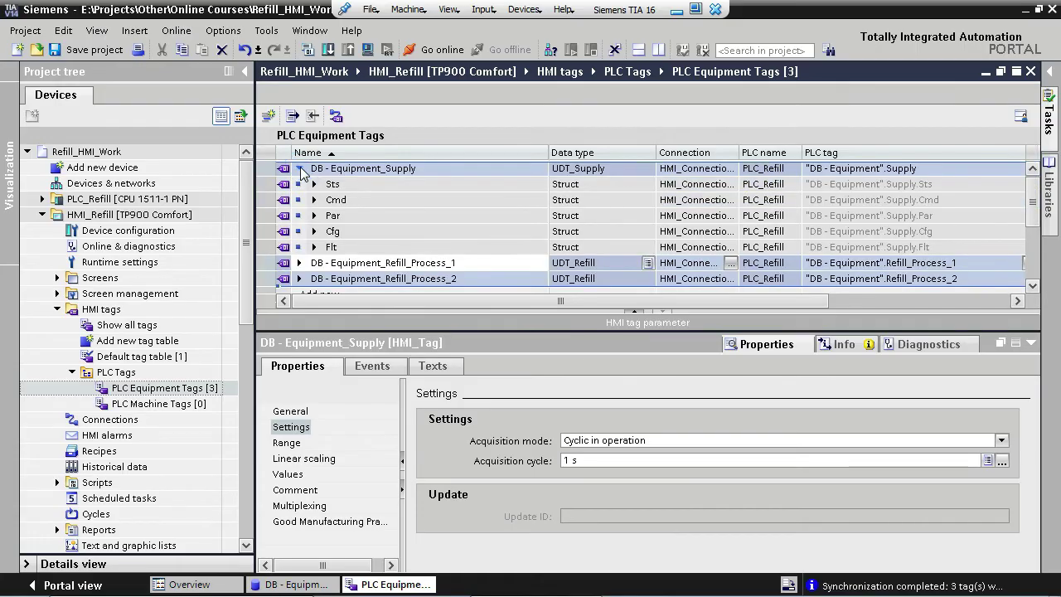
left_click(318, 184)
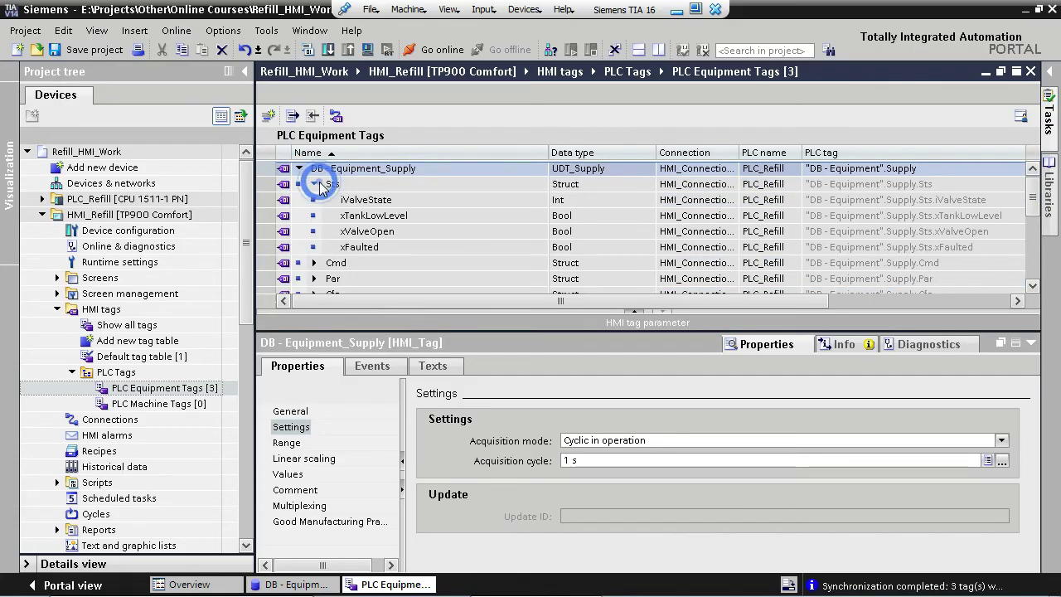
left_click(395, 203)
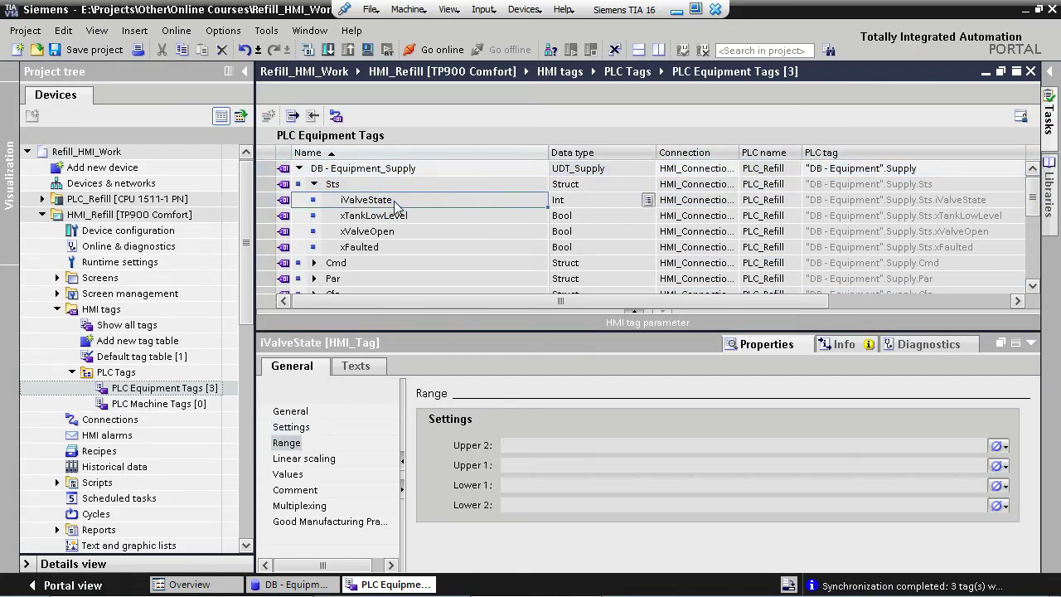
left_click(308, 430)
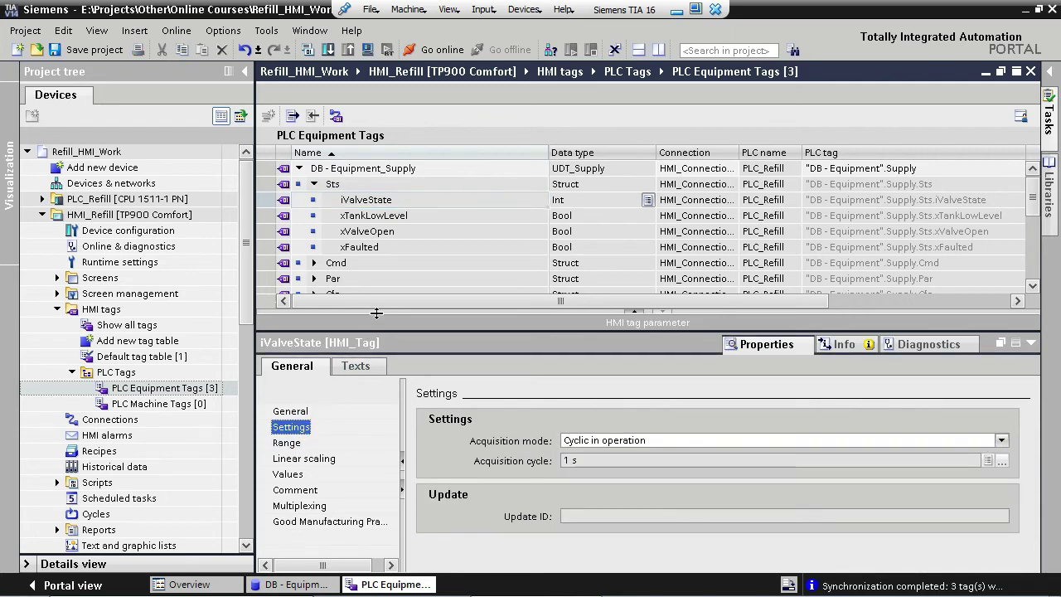
left_click(420, 215)
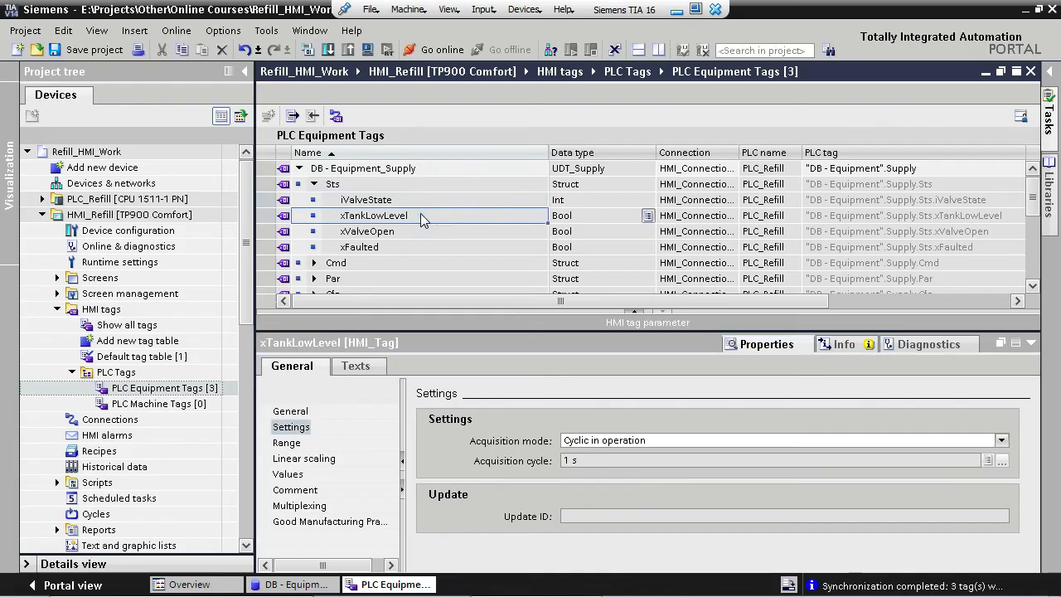
left_click(421, 233)
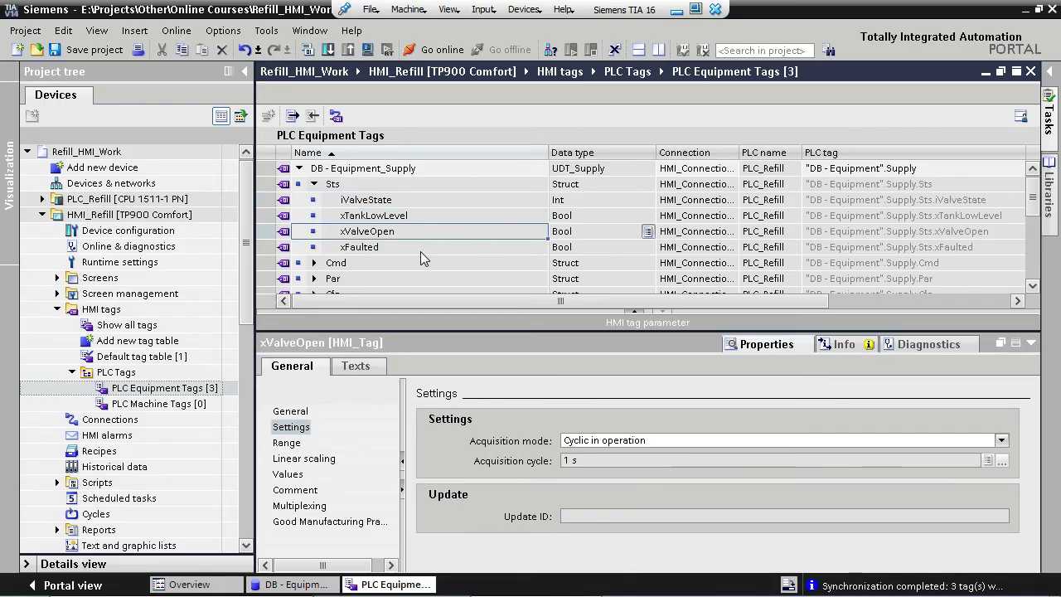
left_click(420, 251)
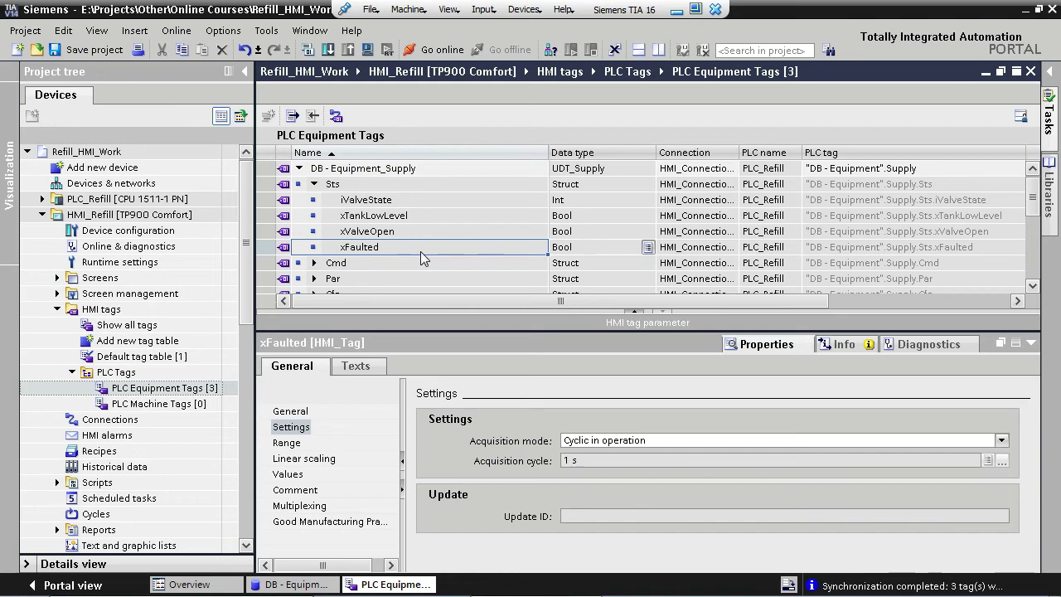
In PLC Machine Tags, add a new tag linked to DB - Machine > StateHandler
left_click(176, 405)
double_click(177, 406)
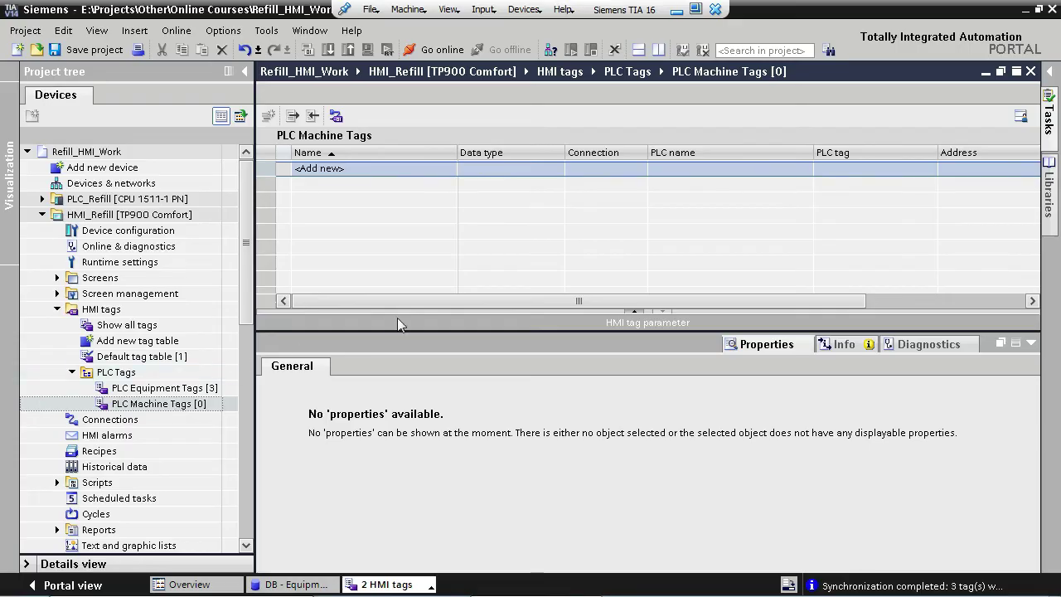
left_click(931, 170)
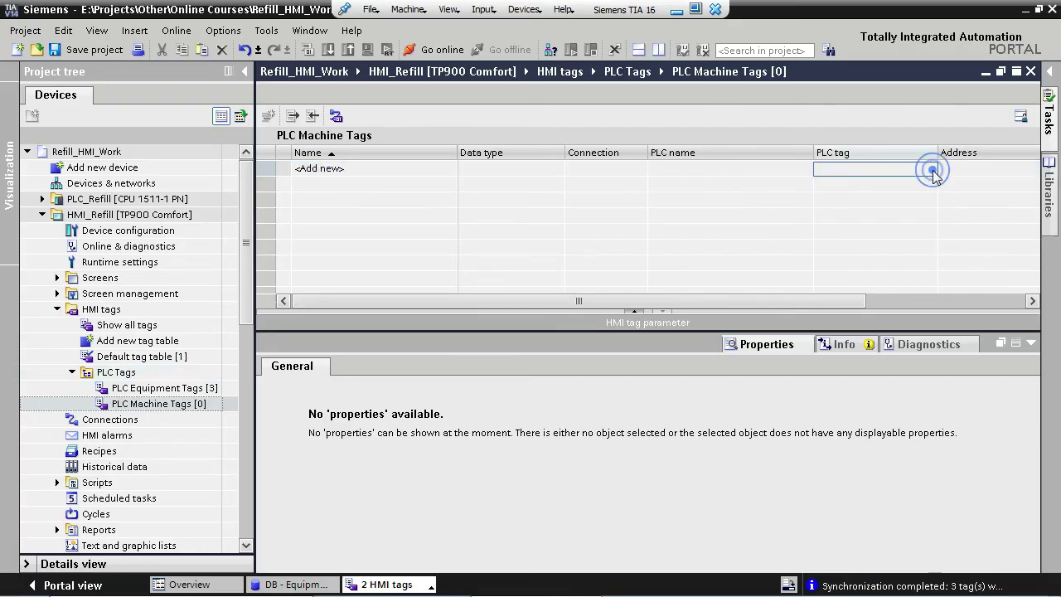
left_click(930, 169)
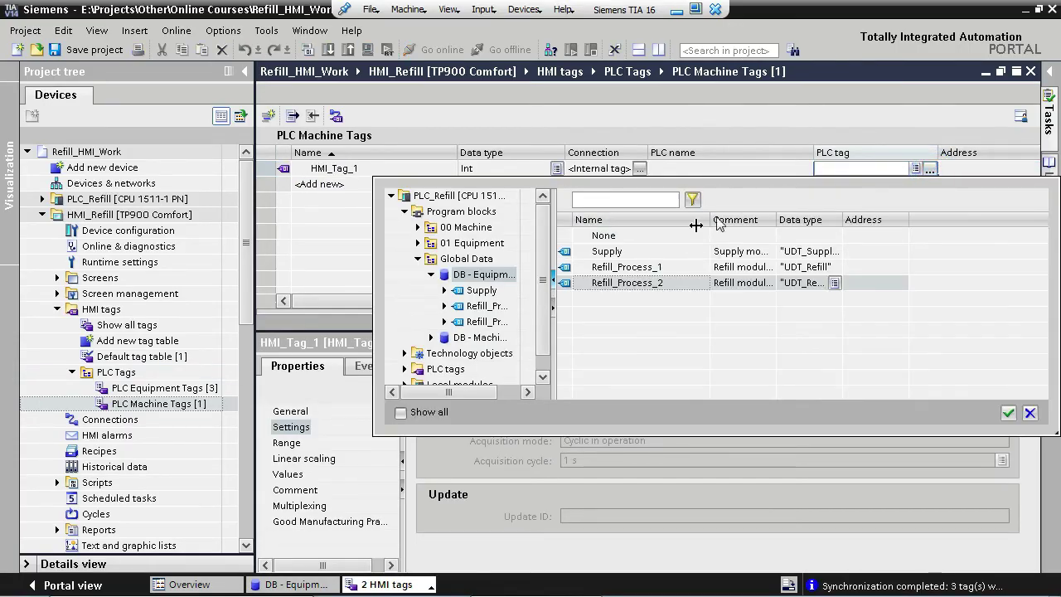
left_click(476, 337)
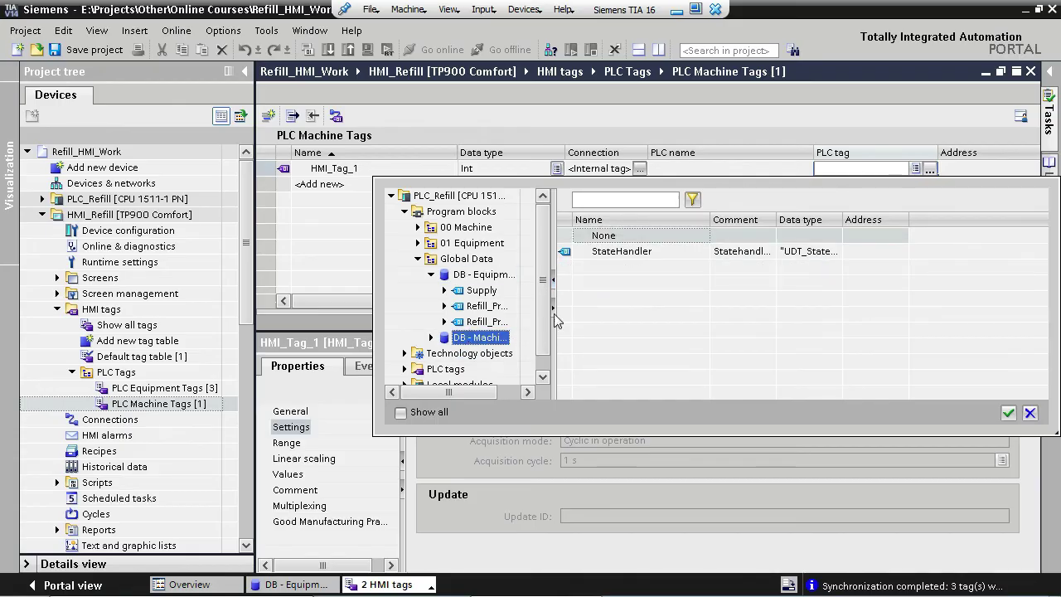
double_click(681, 251)
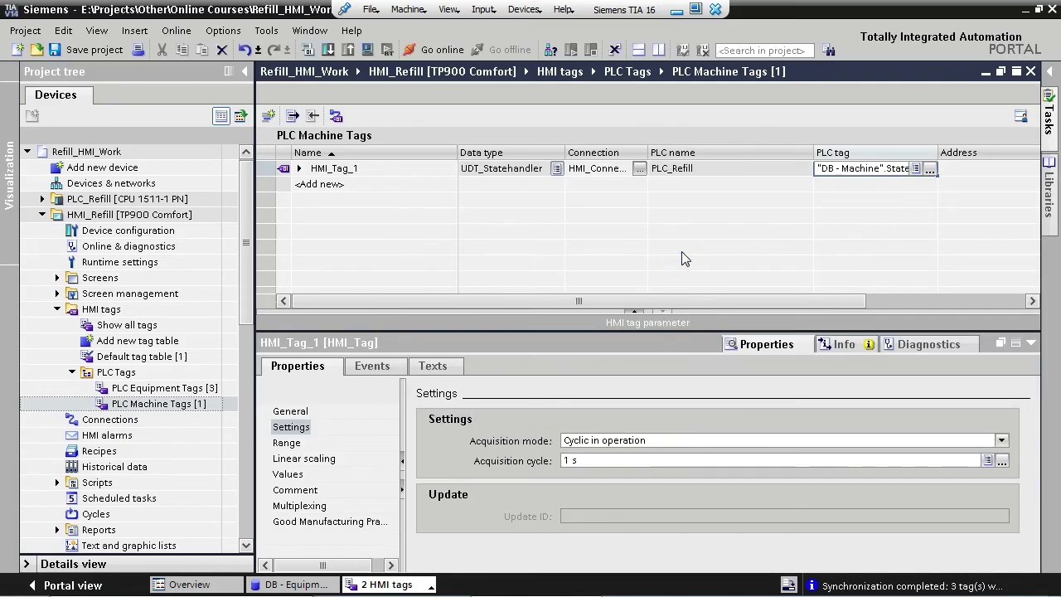
left_click(422, 168)
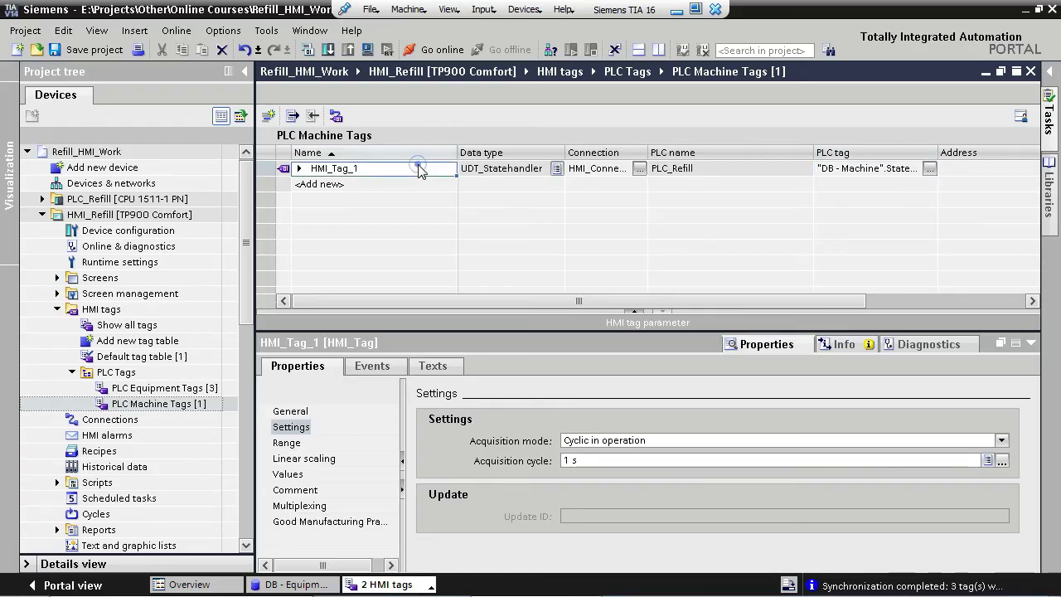
Synchronize the machine tag with the PLC so it is renamed DB - Machine_StateHandler
left_click(337, 116)
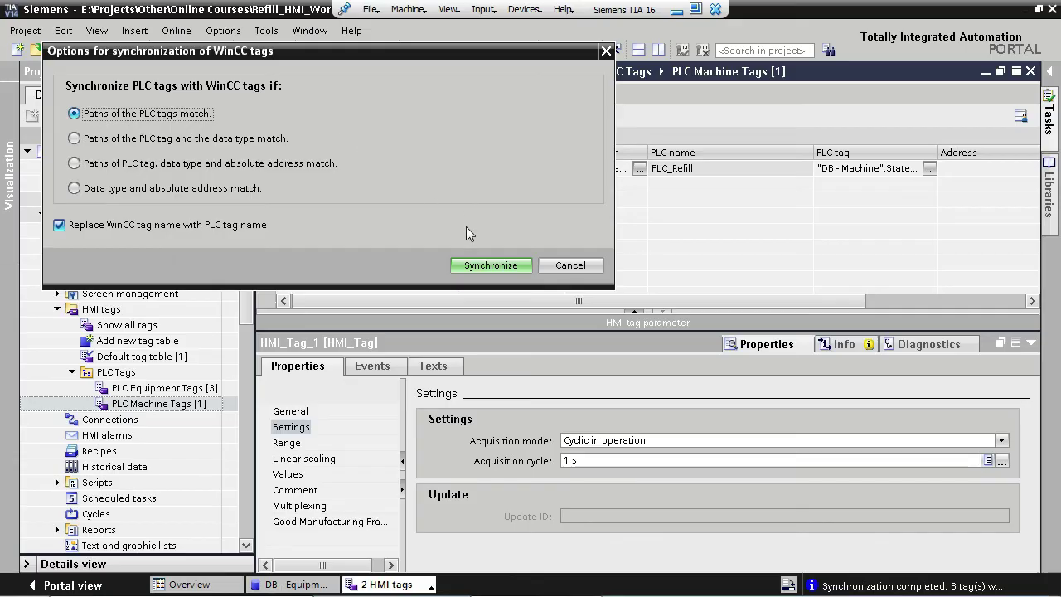
left_click(492, 265)
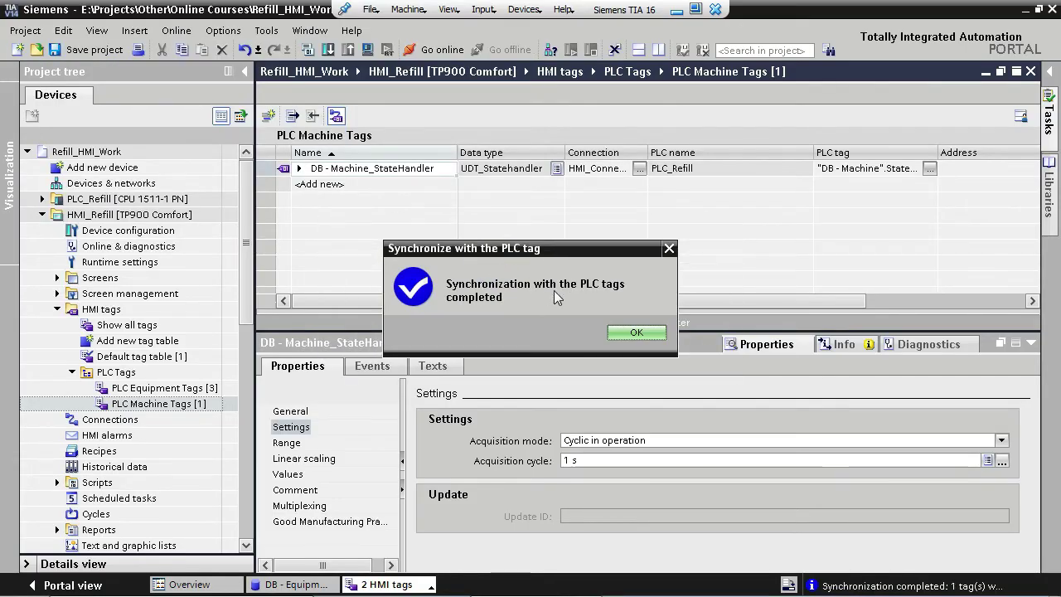
left_click(635, 333)
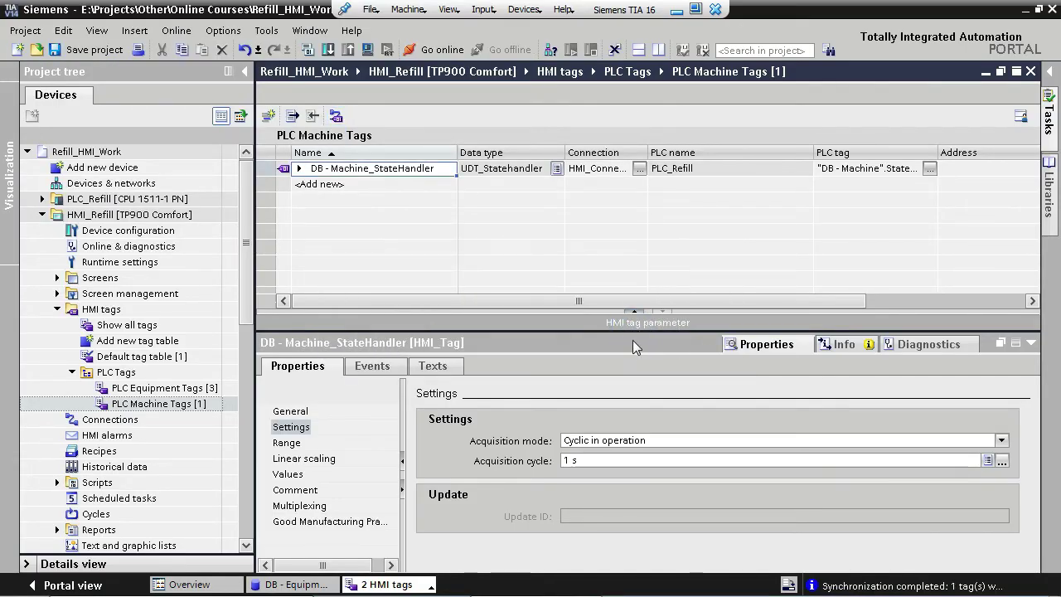